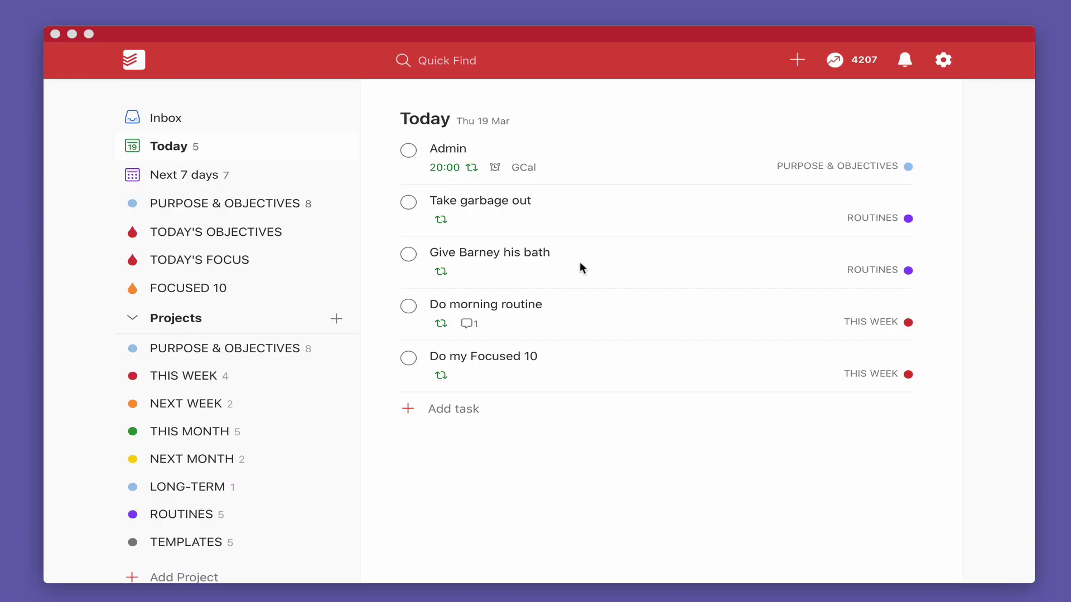
Step: Copy Todoist's Calendar Subscription URL (iCal) from Settings > Integrations
left_click(948, 65)
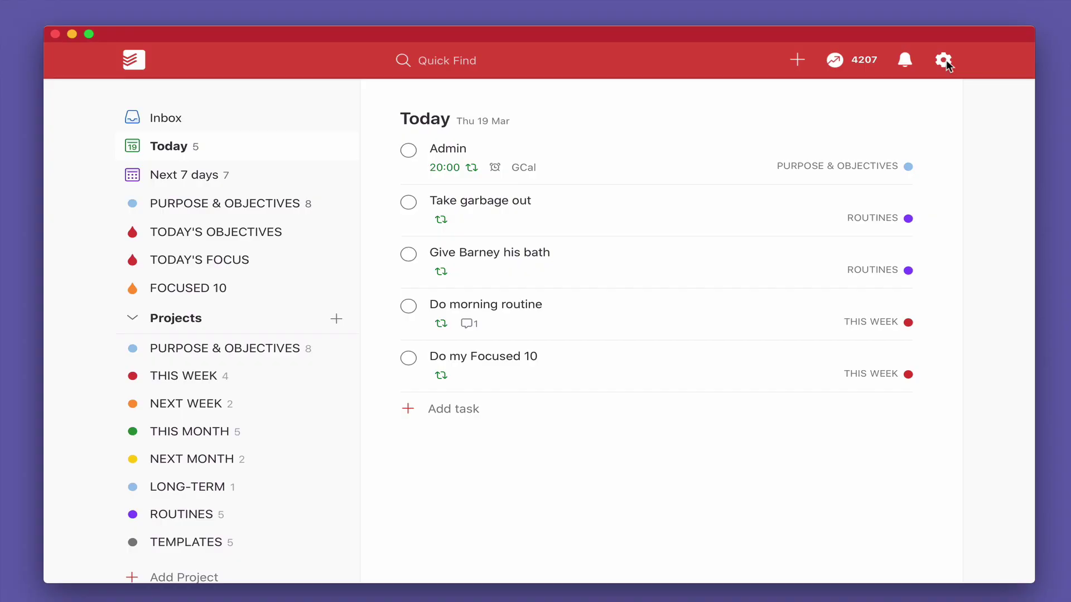
left_click(943, 61)
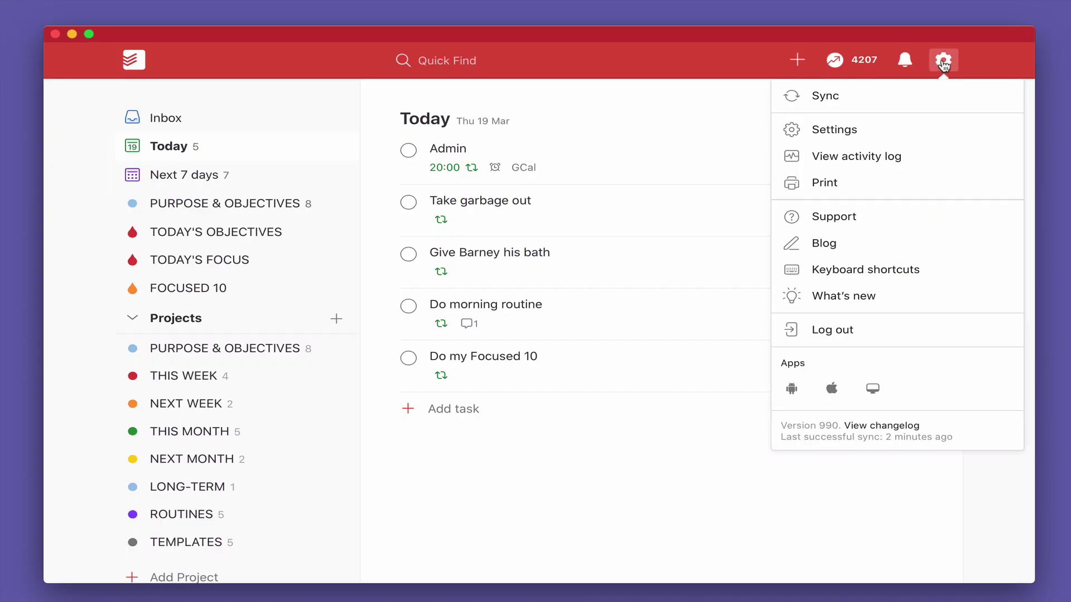
left_click(826, 131)
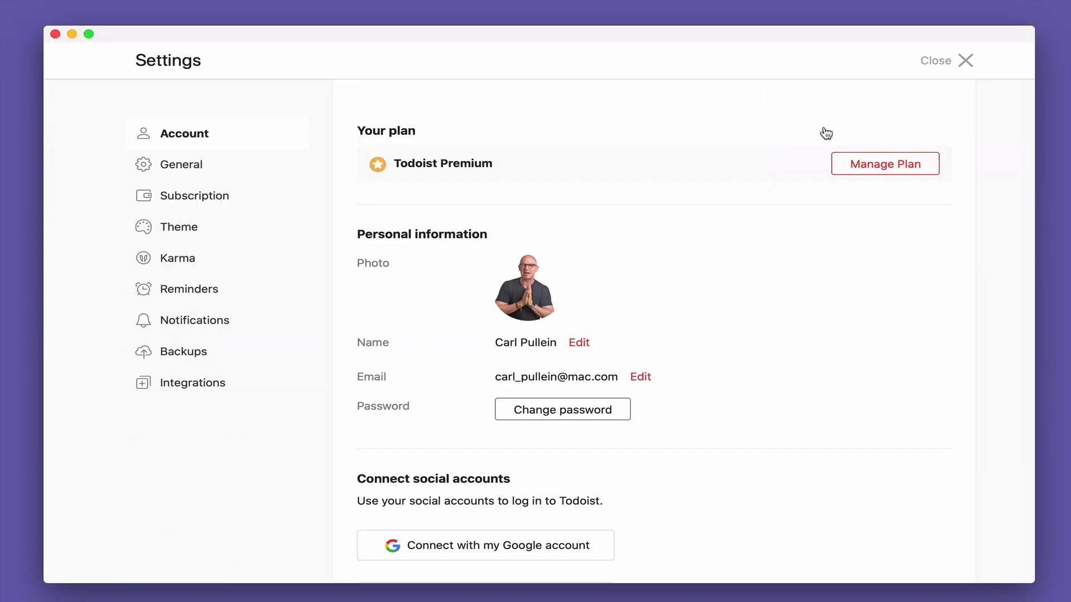
left_click(213, 382)
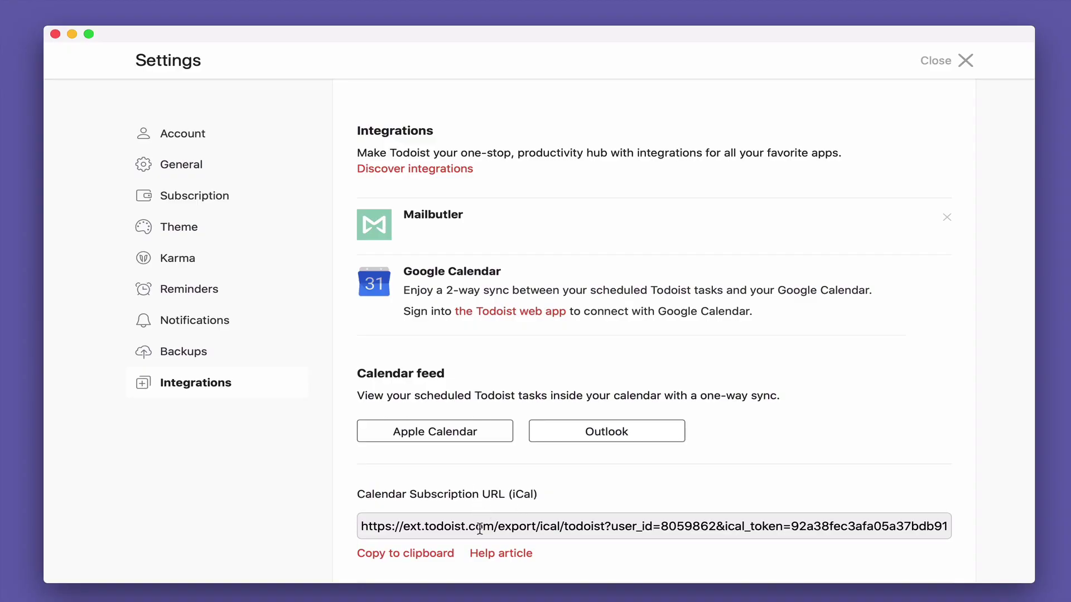
left_click(429, 554)
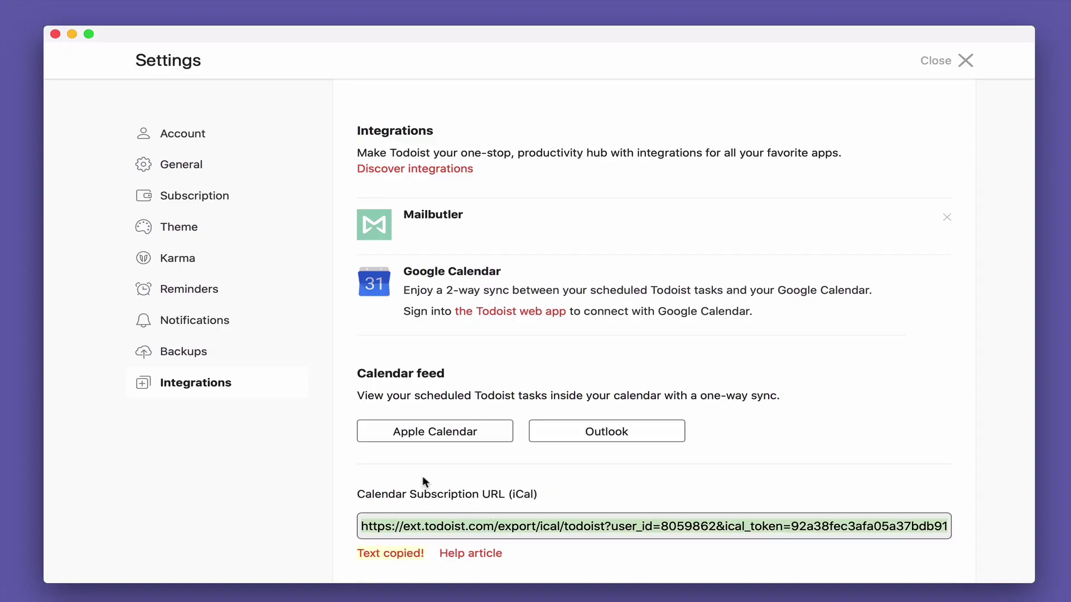
key("ctrl+Up")
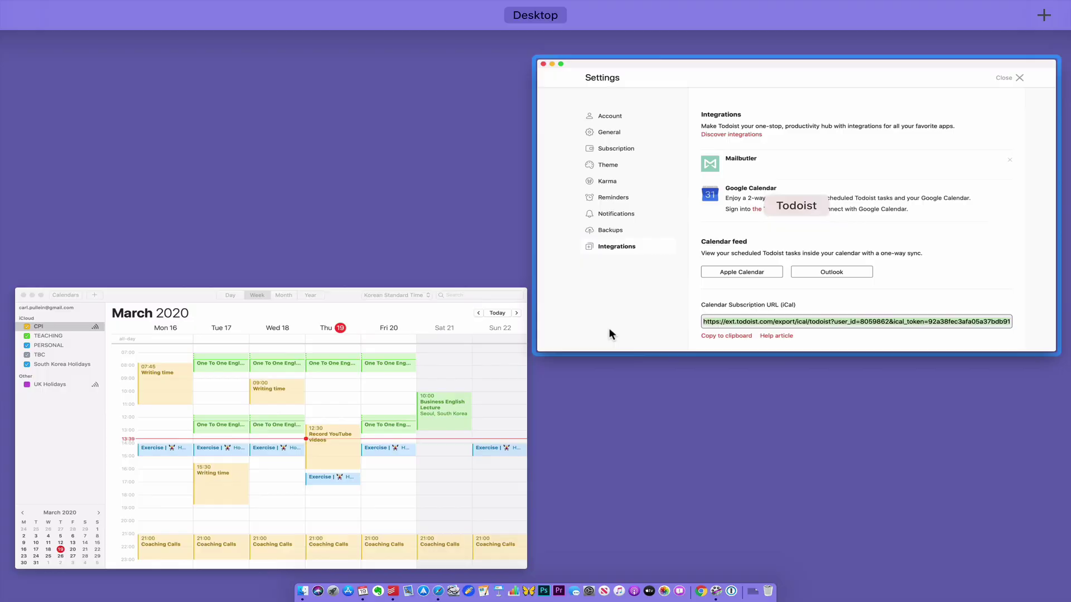
Step: Create a new Apple Calendar subscription using the pasted Todoist iCal URL
left_click(609, 328)
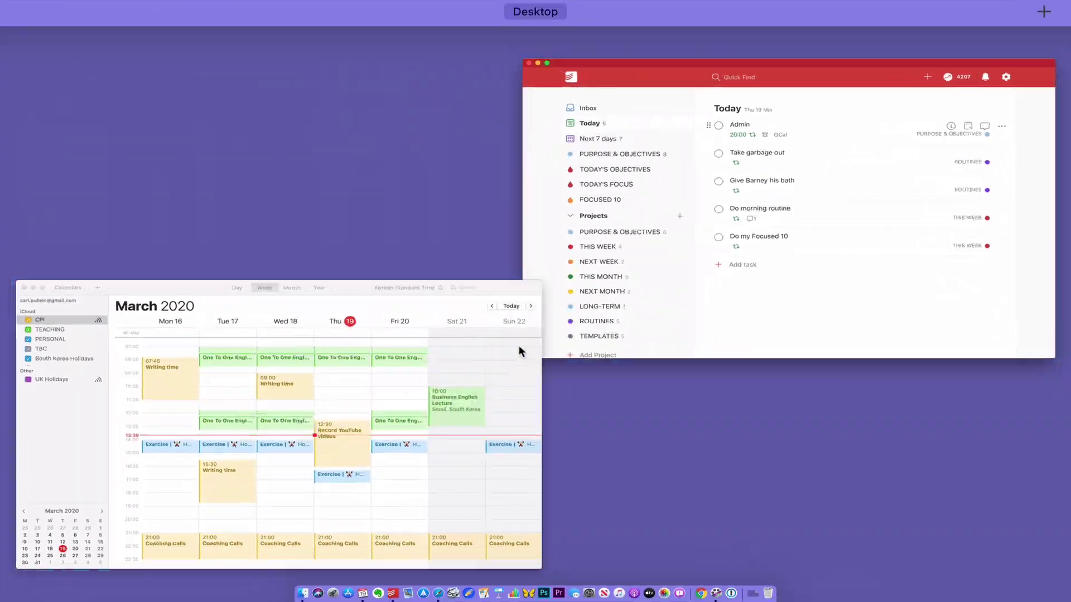
left_click(518, 347)
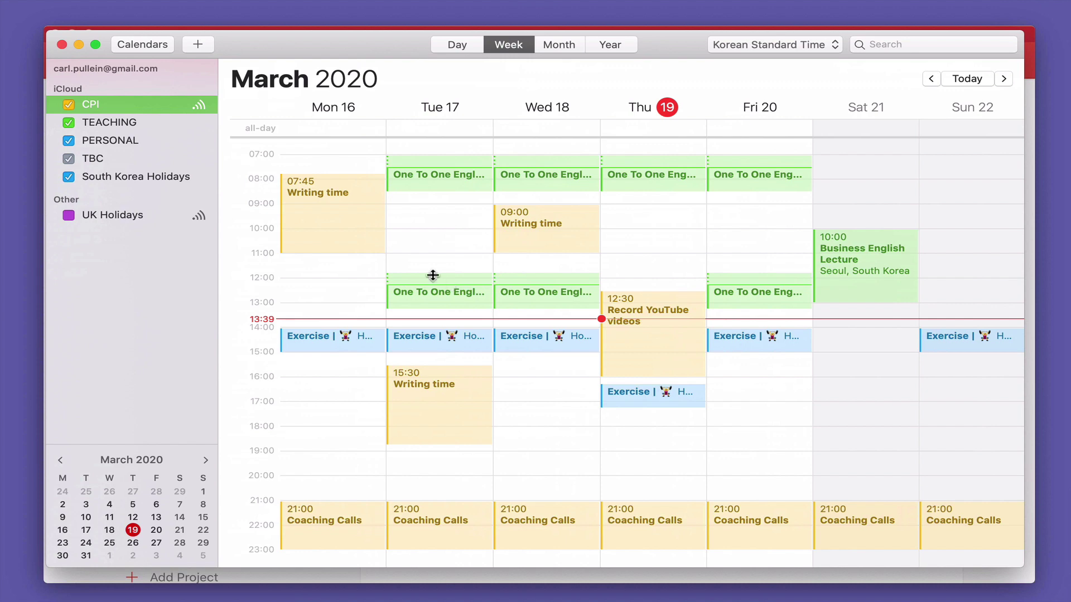
mouse_move(36, 5)
left_click(119, 10)
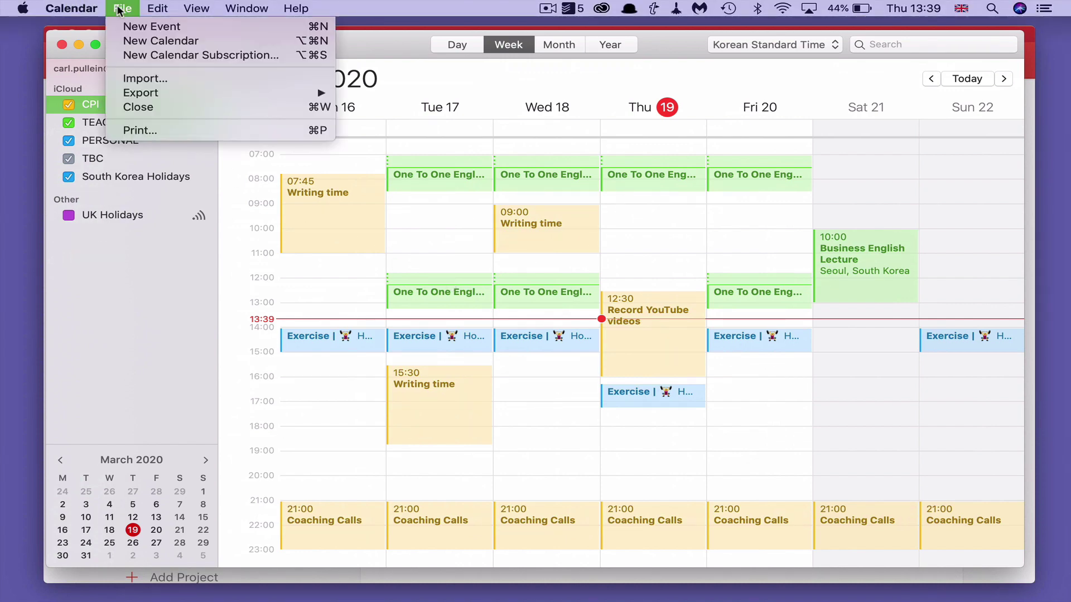
left_click(177, 51)
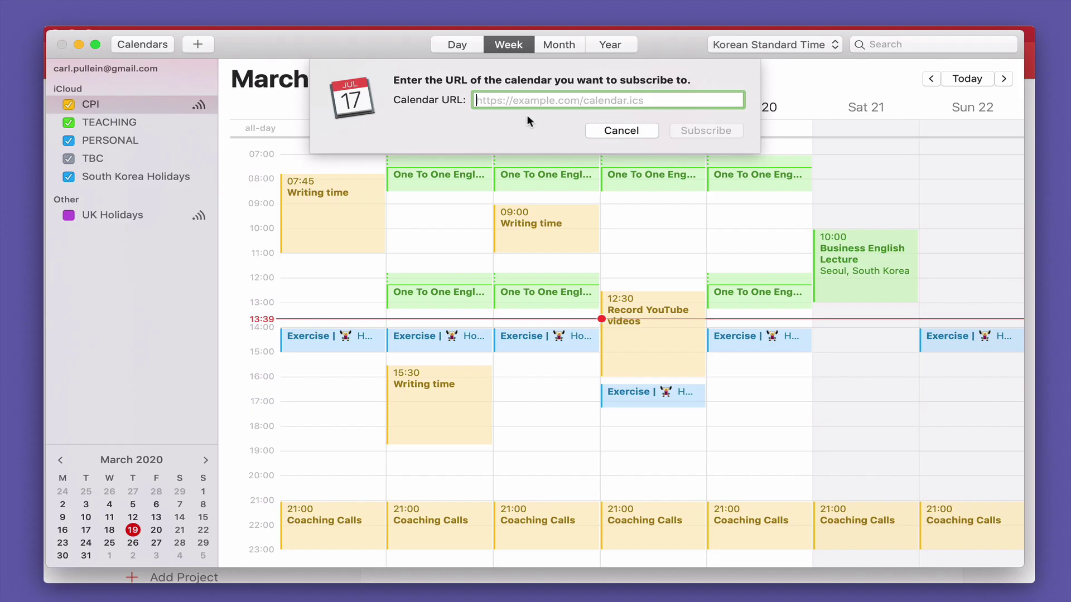
key("super+v")
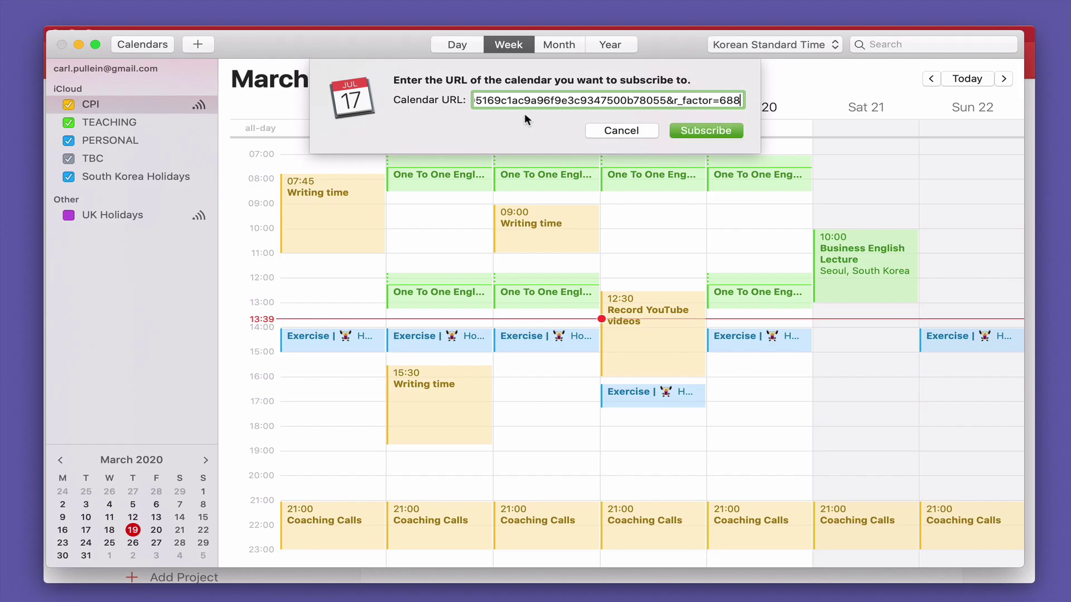
left_click(703, 131)
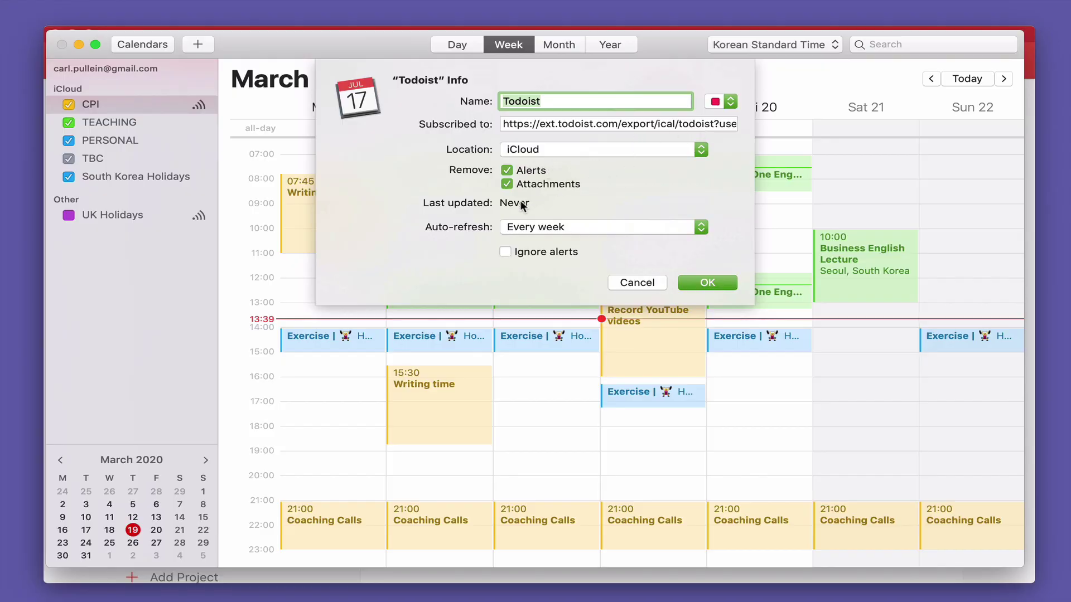
Step: Set the Todoist calendar's auto-refresh to every 15 minutes and confirm
left_click(623, 229)
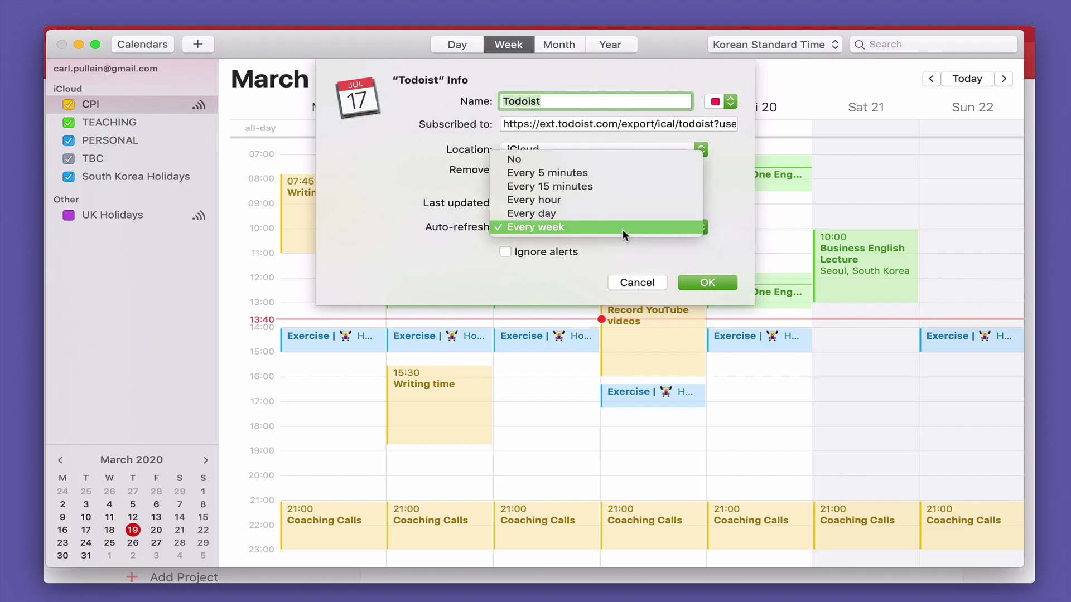
left_click(600, 186)
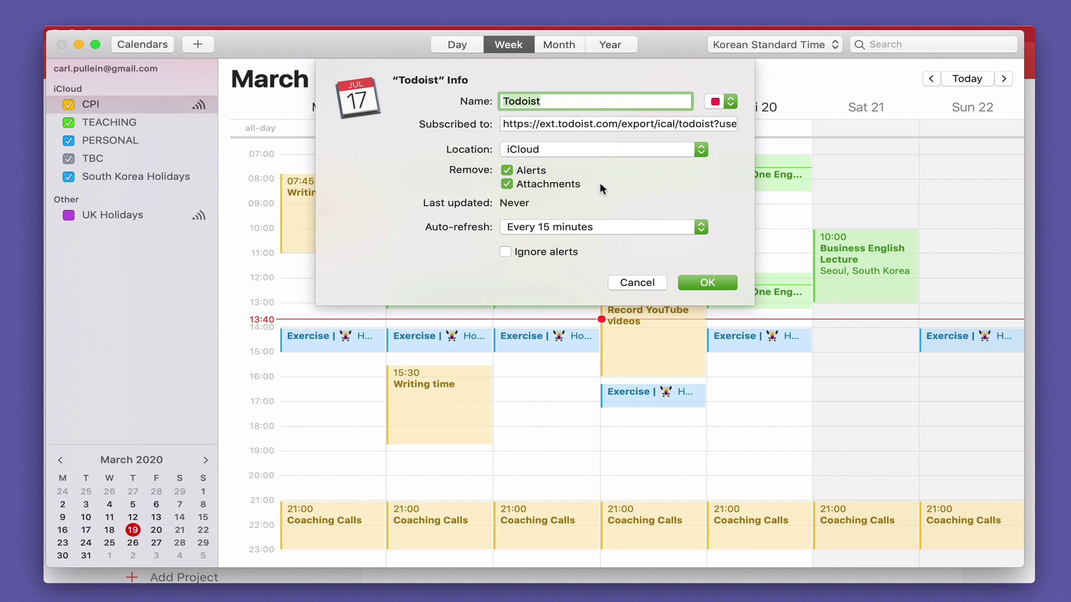
left_click(701, 281)
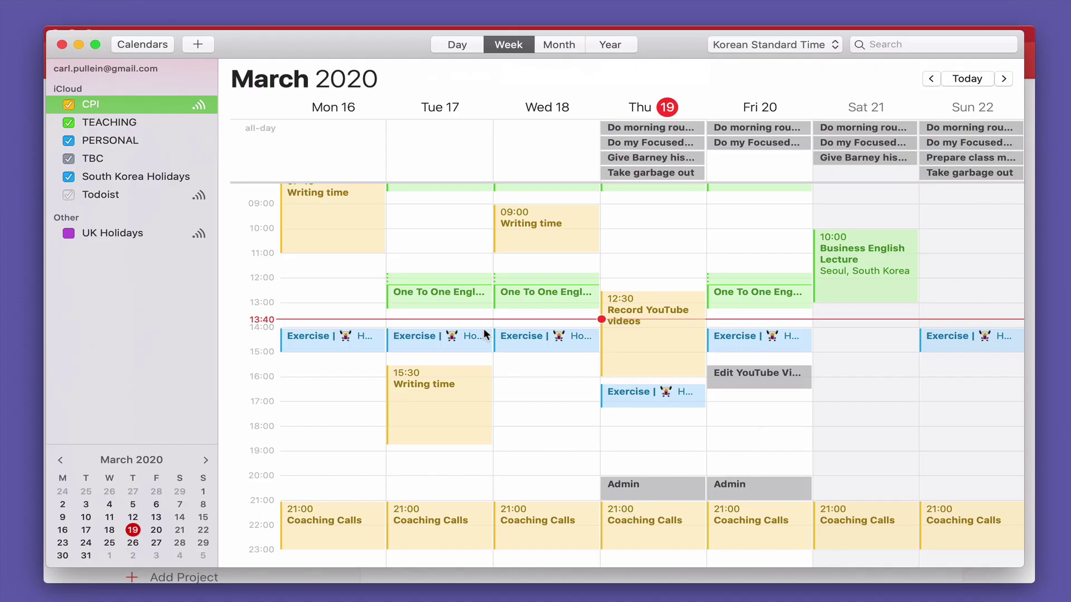
Step: Turn on the Todoist calendar in the sidebar and give it the red colour
left_click(100, 195)
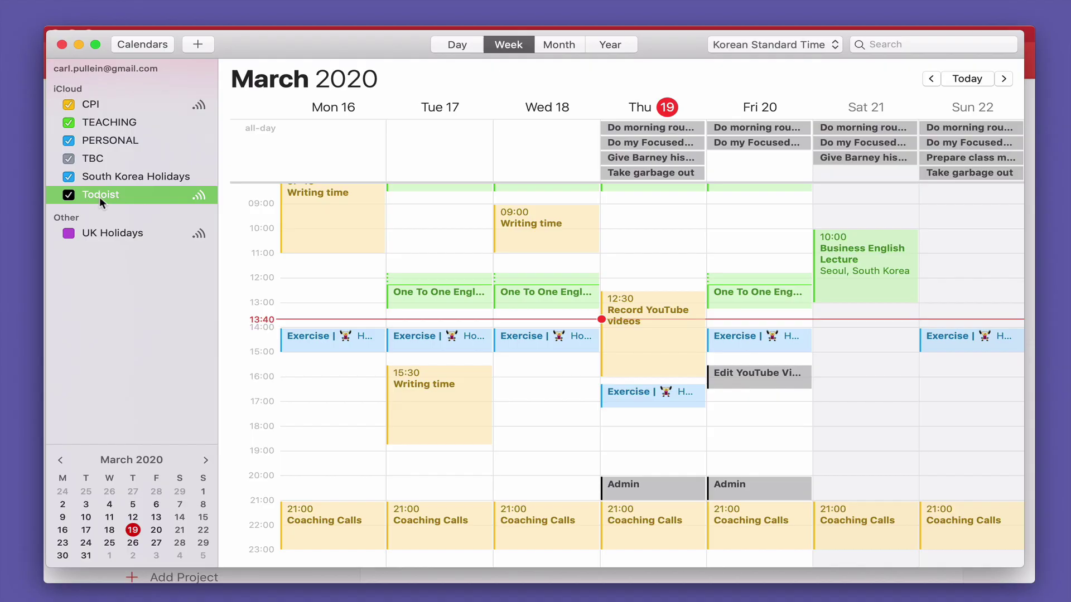
right_click(100, 196)
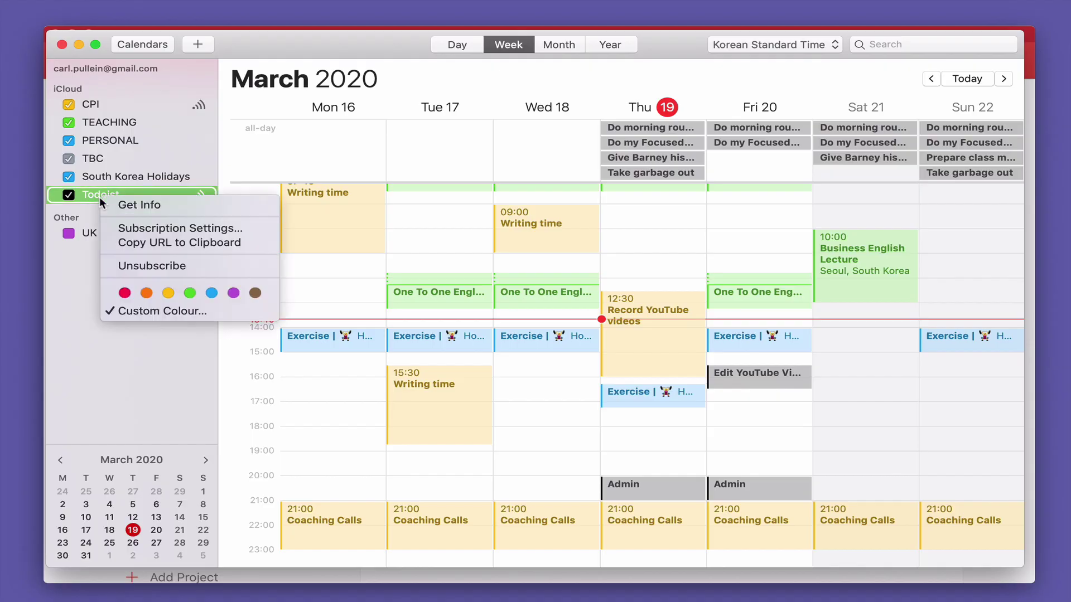
left_click(124, 293)
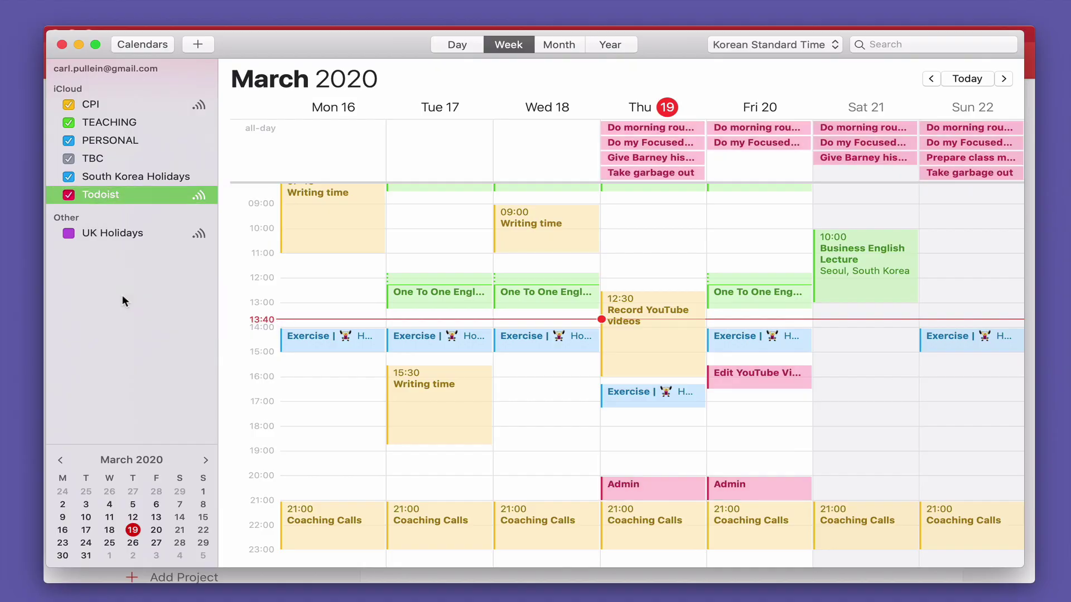
right_click(102, 194)
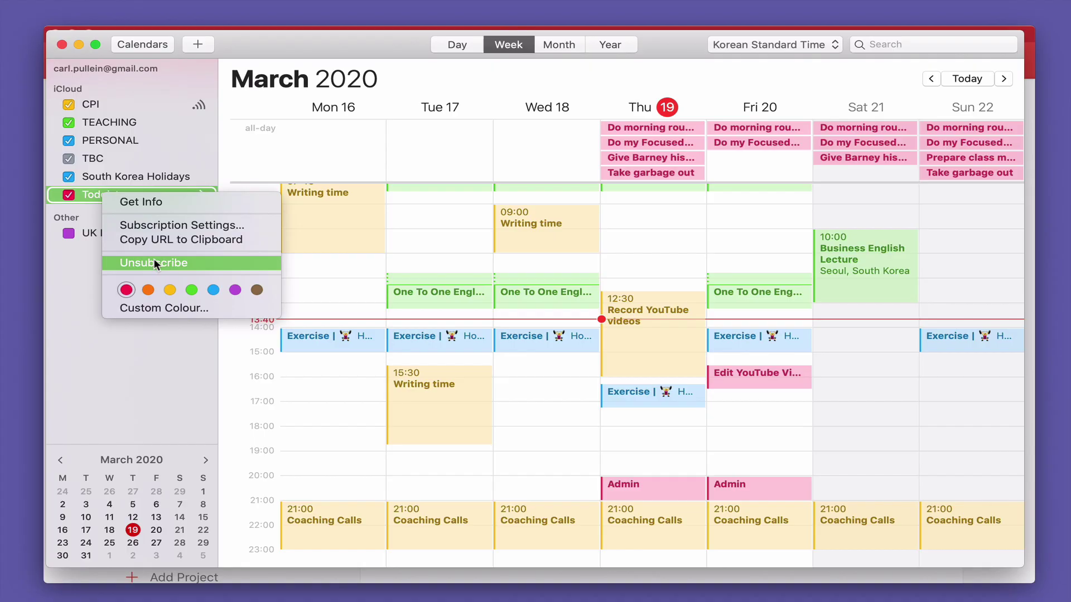
left_click(149, 344)
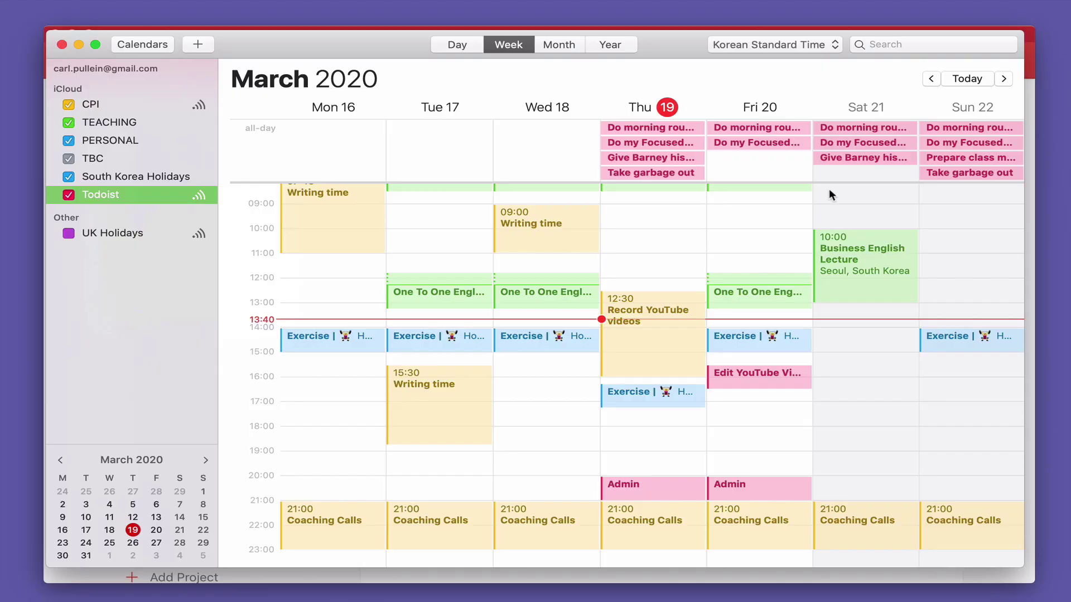
key("ctrl+Up")
Step: Return to Apple Calendar and inspect the Edit YouTube Videos event on Friday
left_click(913, 245)
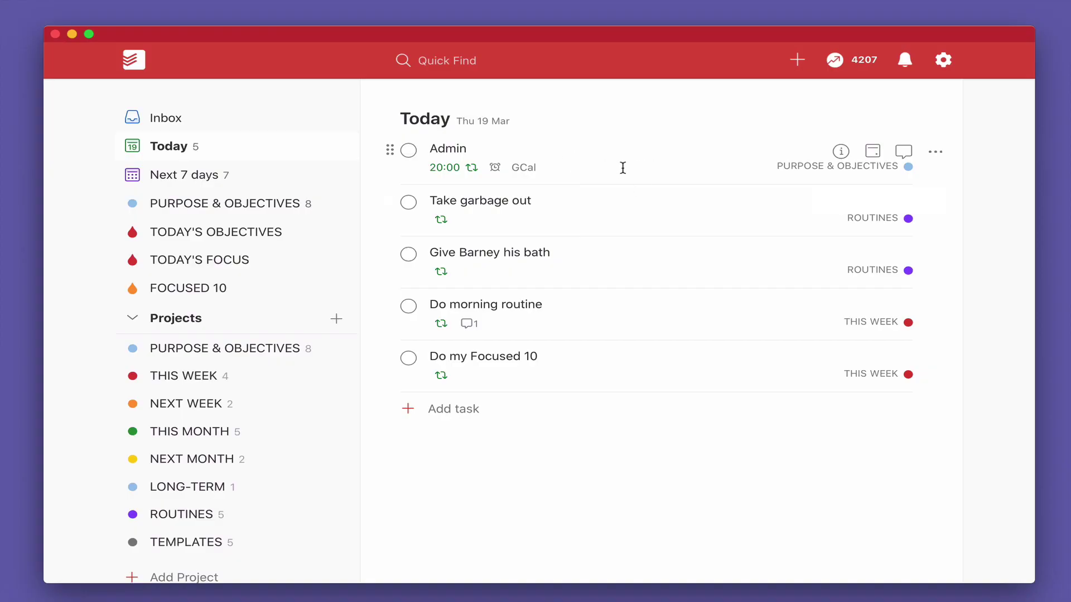
mouse_move(495, 173)
key("ctrl+Up")
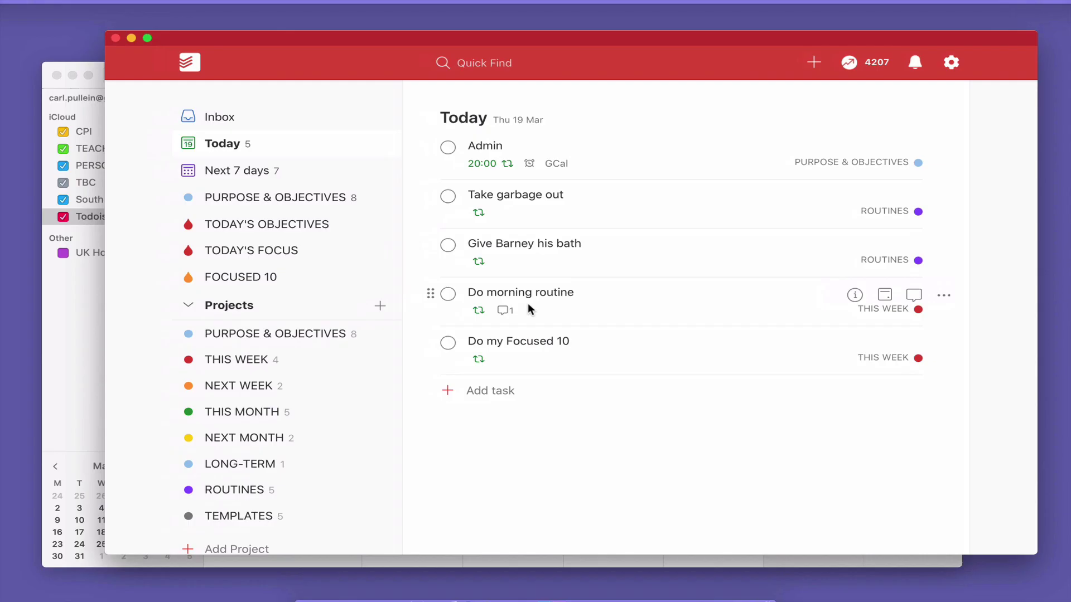
left_click(440, 438)
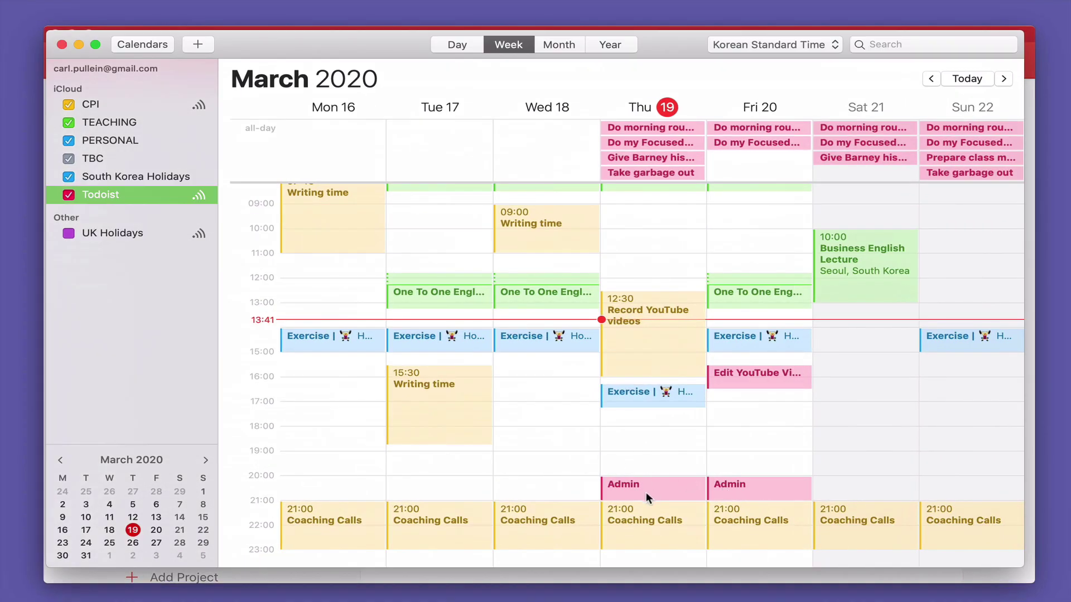
double_click(745, 377)
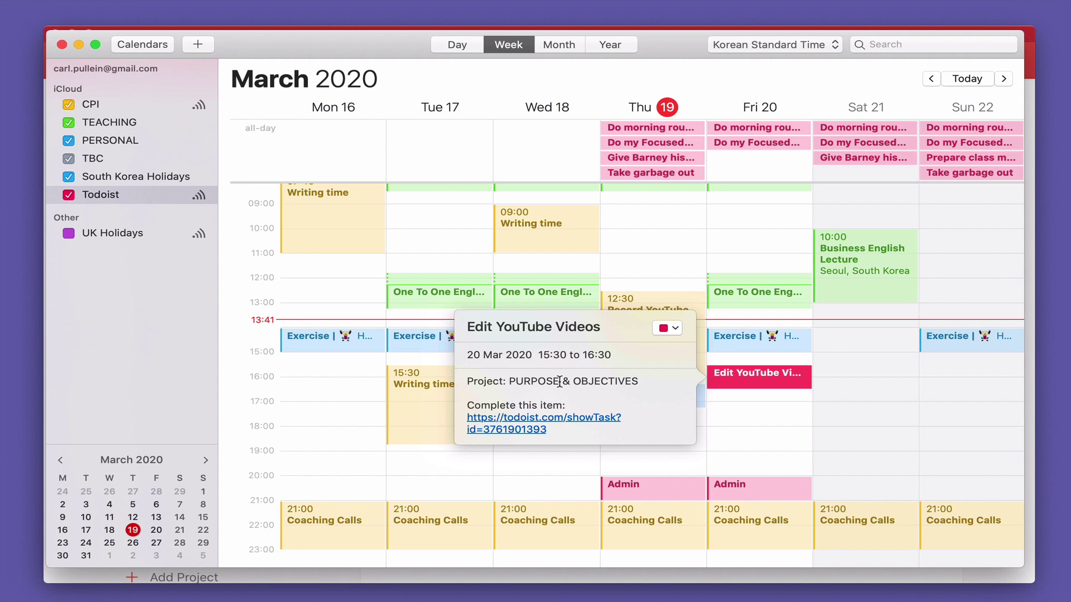
left_click(745, 404)
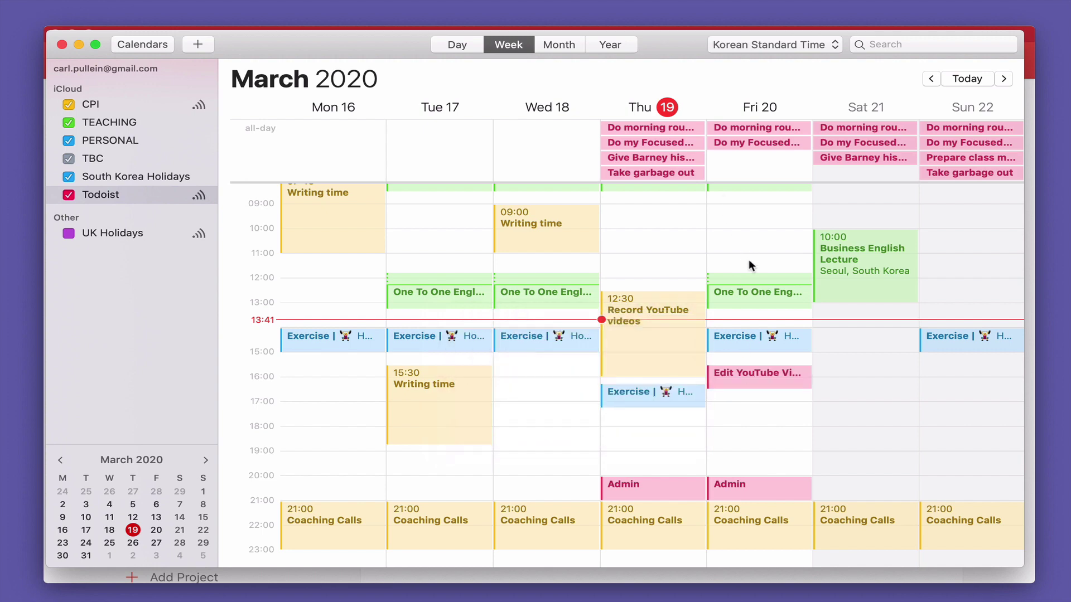
Step: Check Todoist's PURPOSE & OBJECTIVES project, then bring back the Calendar week view
key("ctrl+Up")
left_click(801, 270)
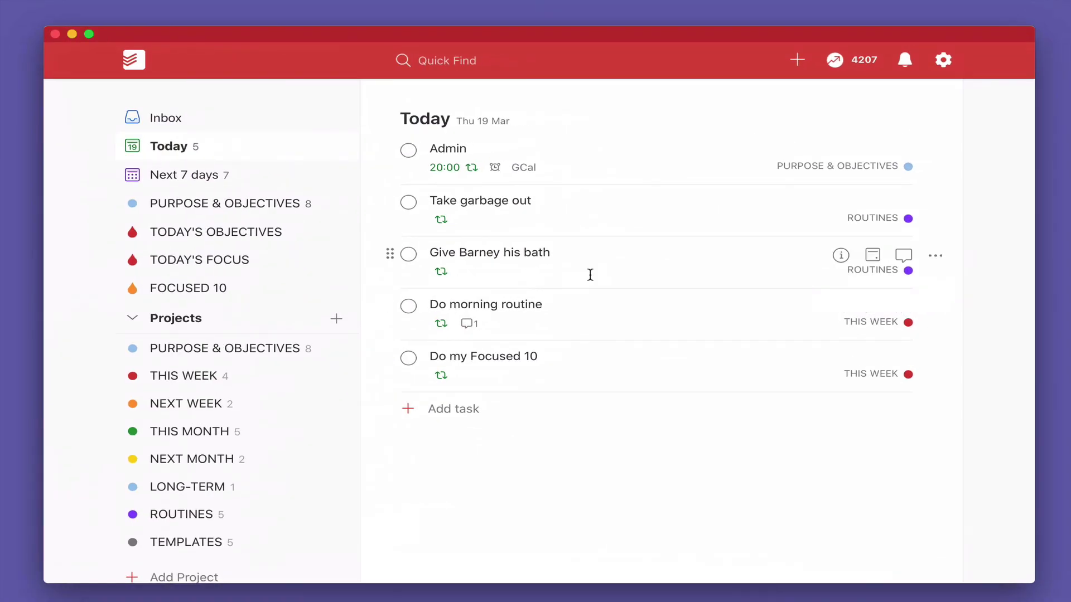
left_click(285, 347)
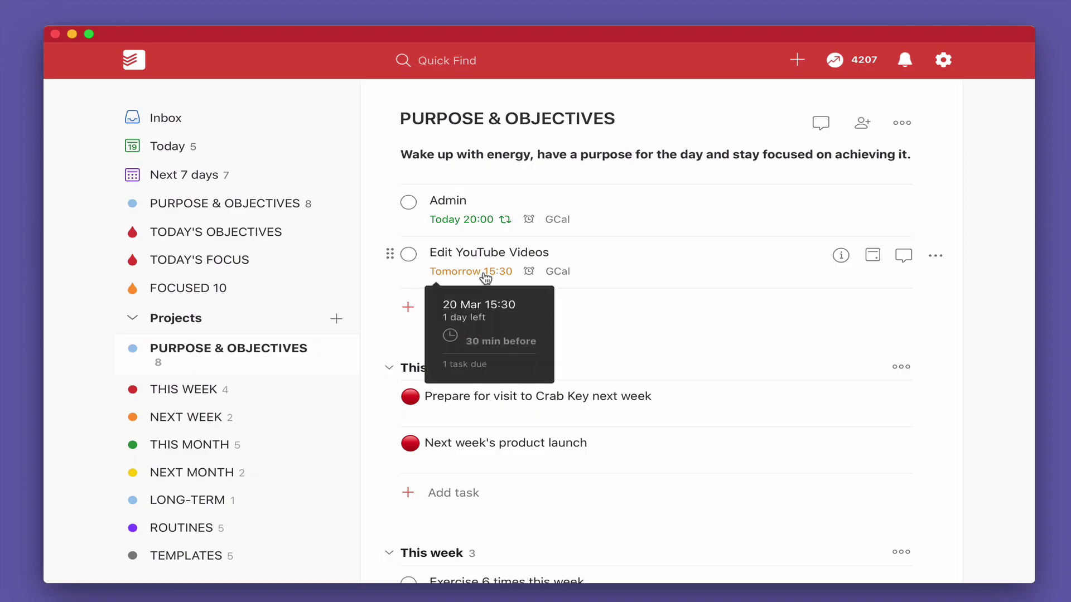
mouse_move(502, 273)
key("ctrl+Up")
left_click(466, 376)
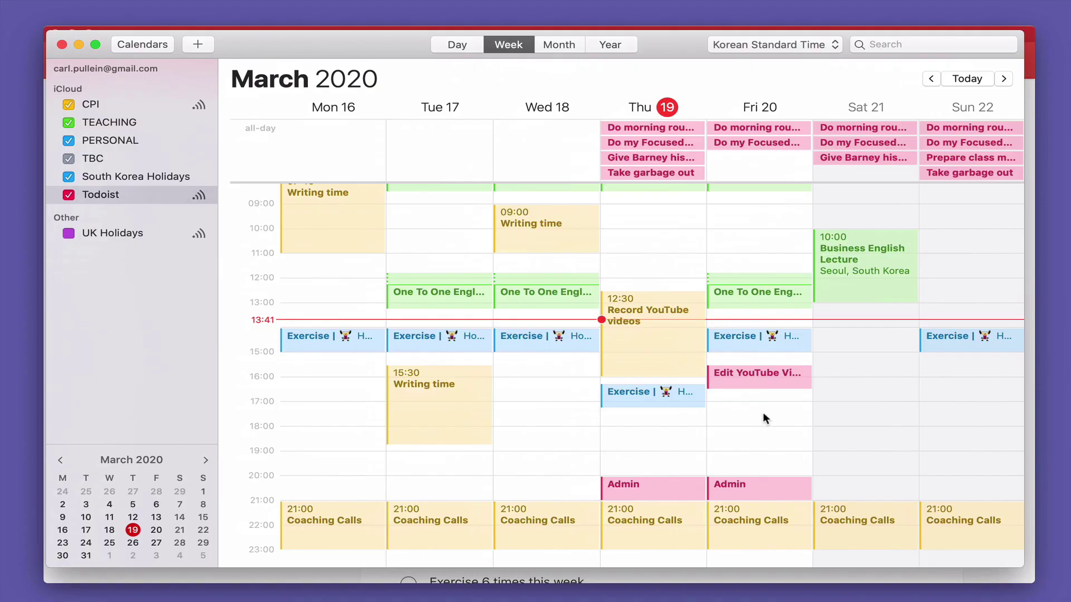
double_click(674, 132)
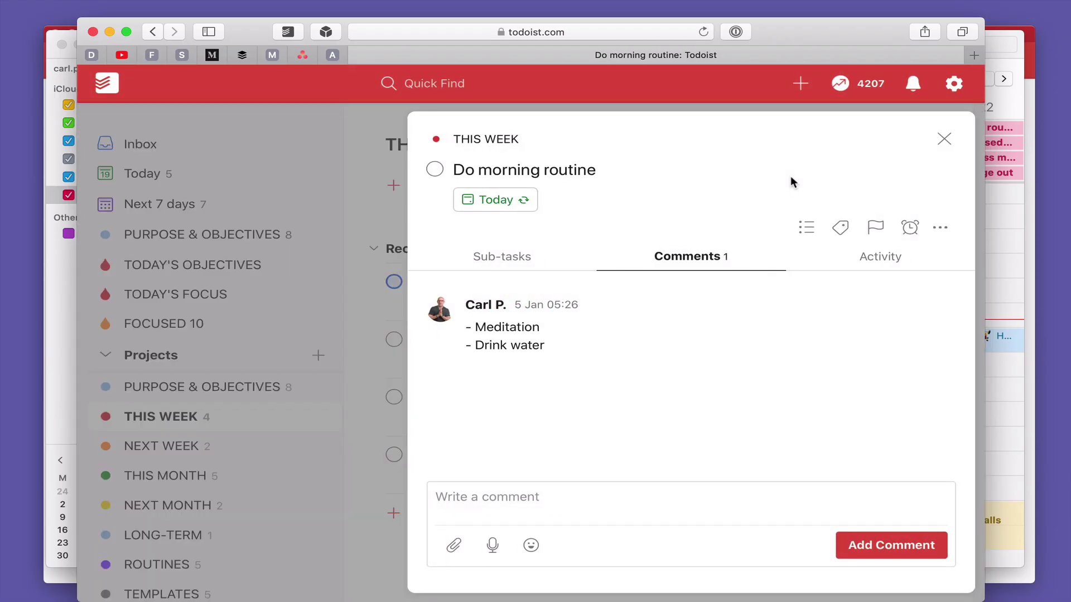
left_click(943, 138)
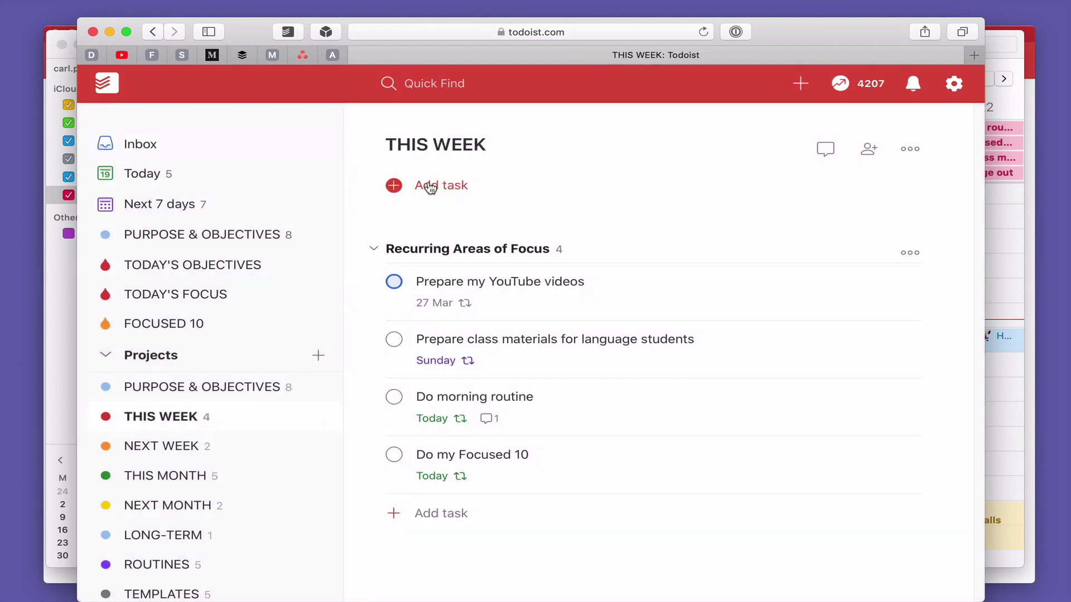
left_click(93, 32)
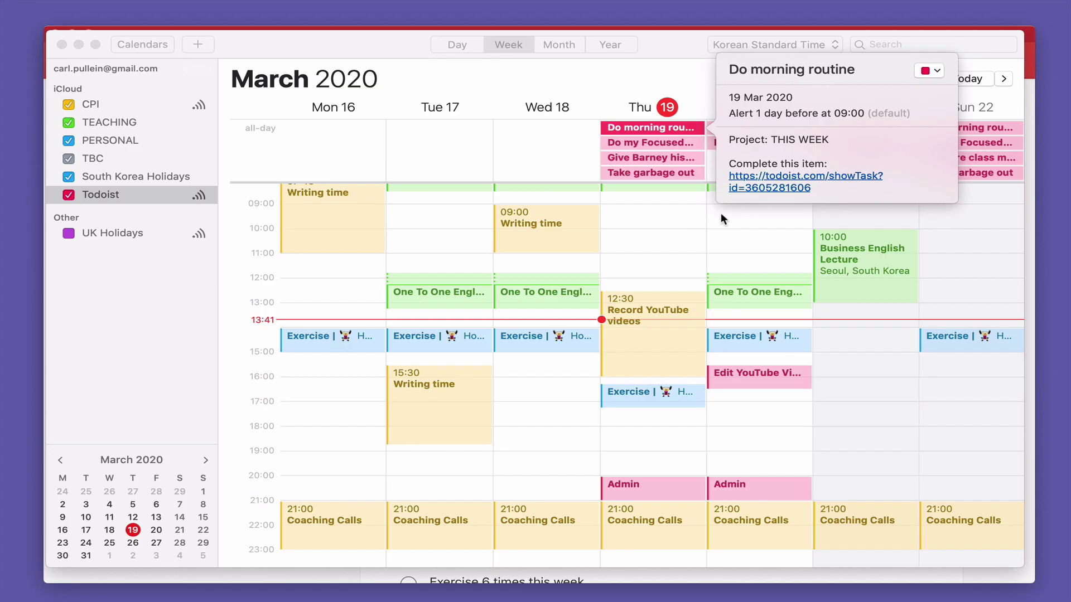
left_click(774, 213)
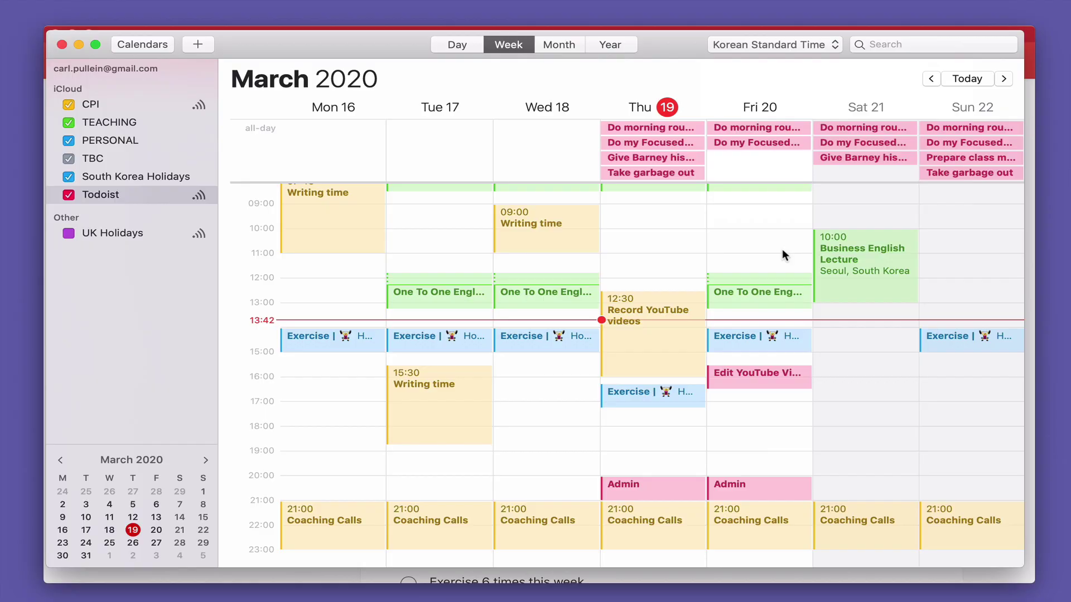
Step: Copy the iCal URL from Todoist Settings > Integrations and move to Outlook's browser space
left_click(568, 26)
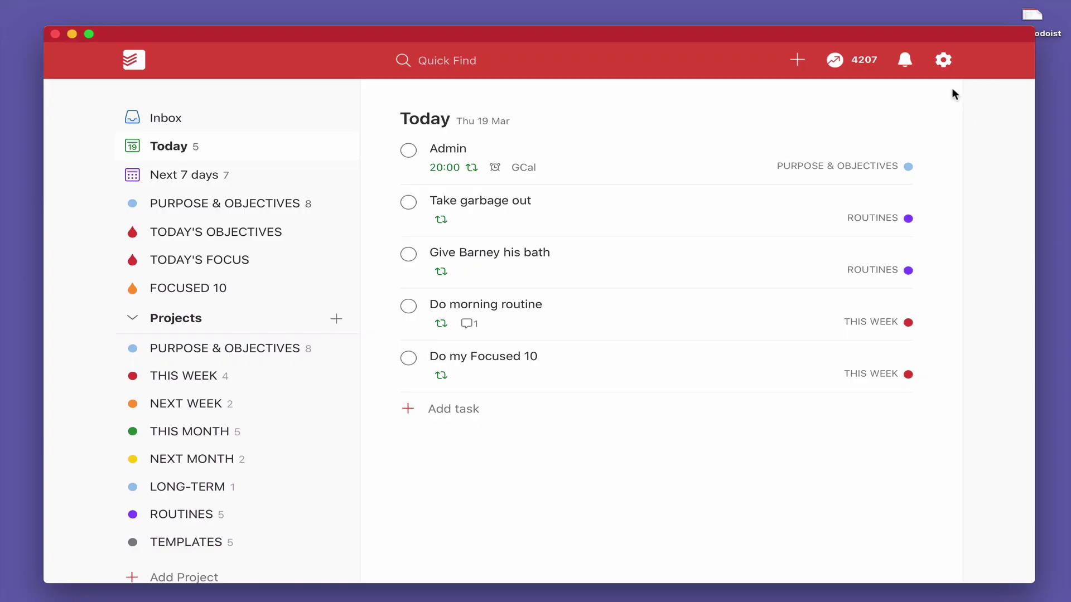
left_click(944, 66)
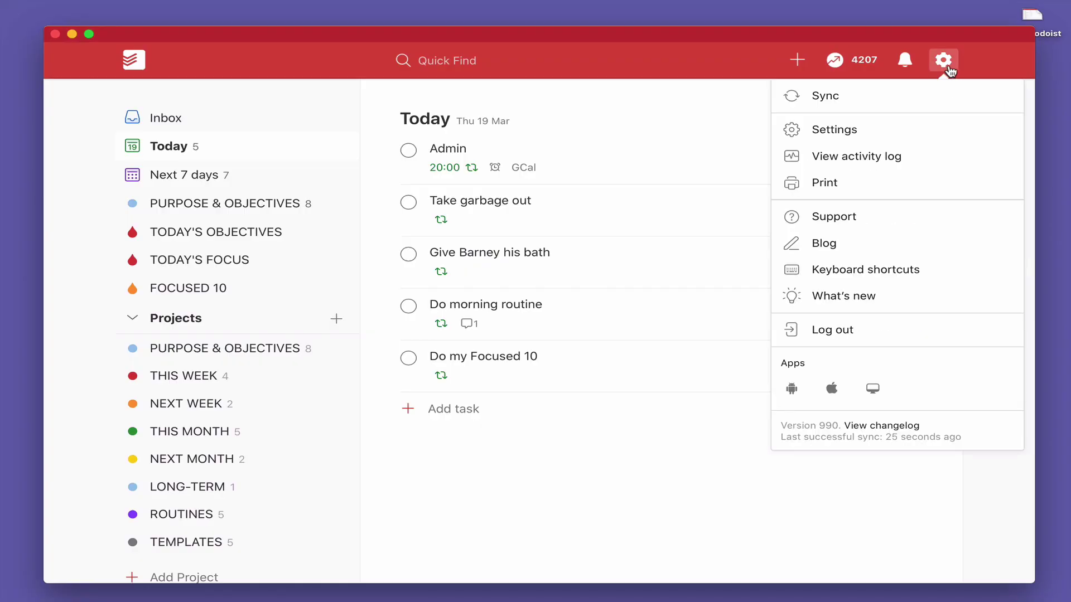
left_click(829, 131)
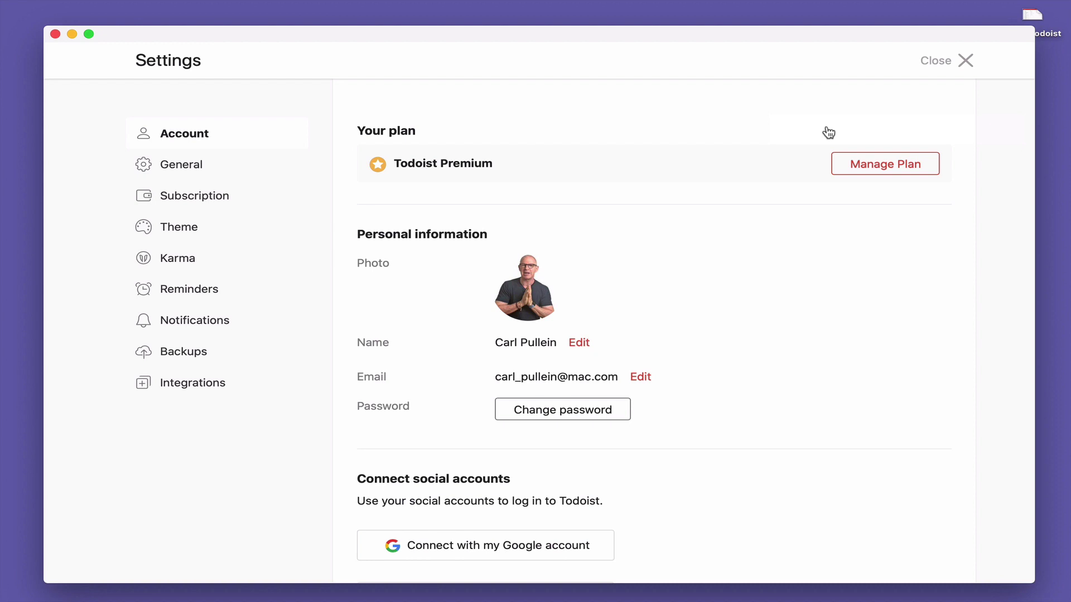
left_click(216, 385)
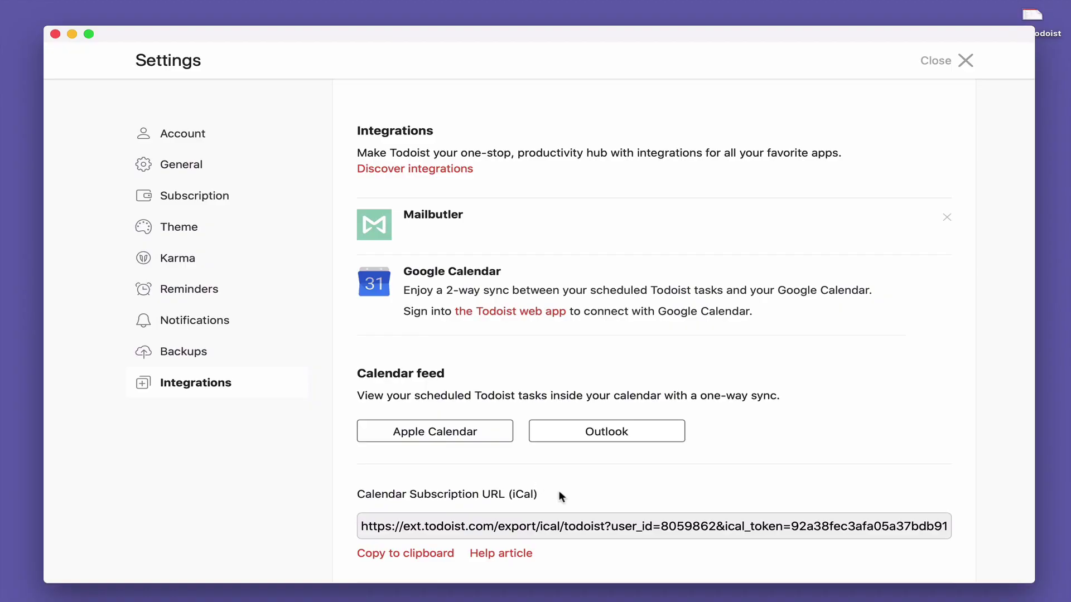
left_click(412, 556)
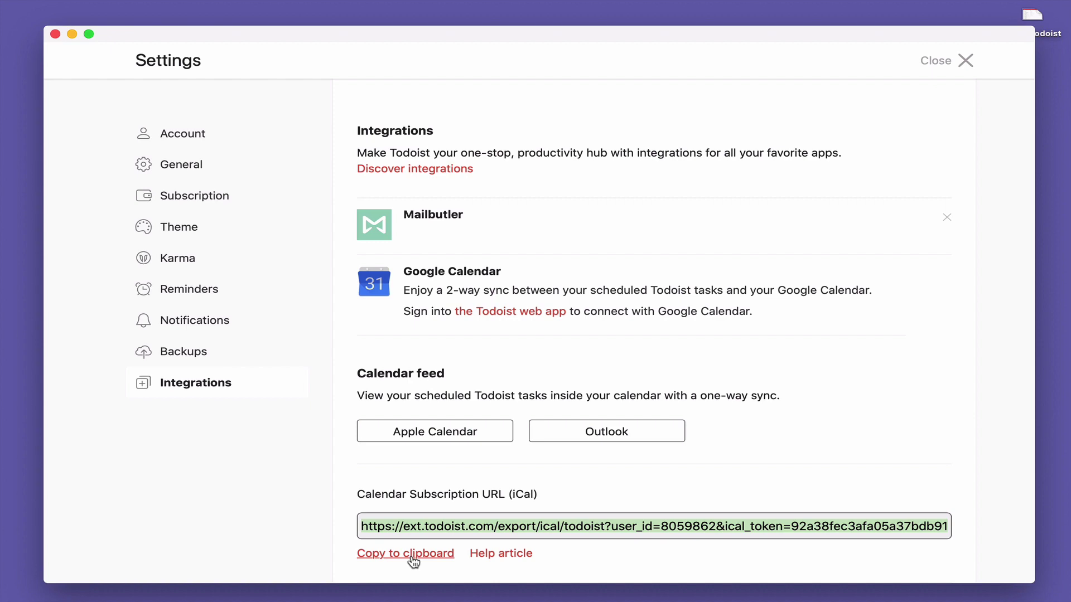
key("ctrl+Right")
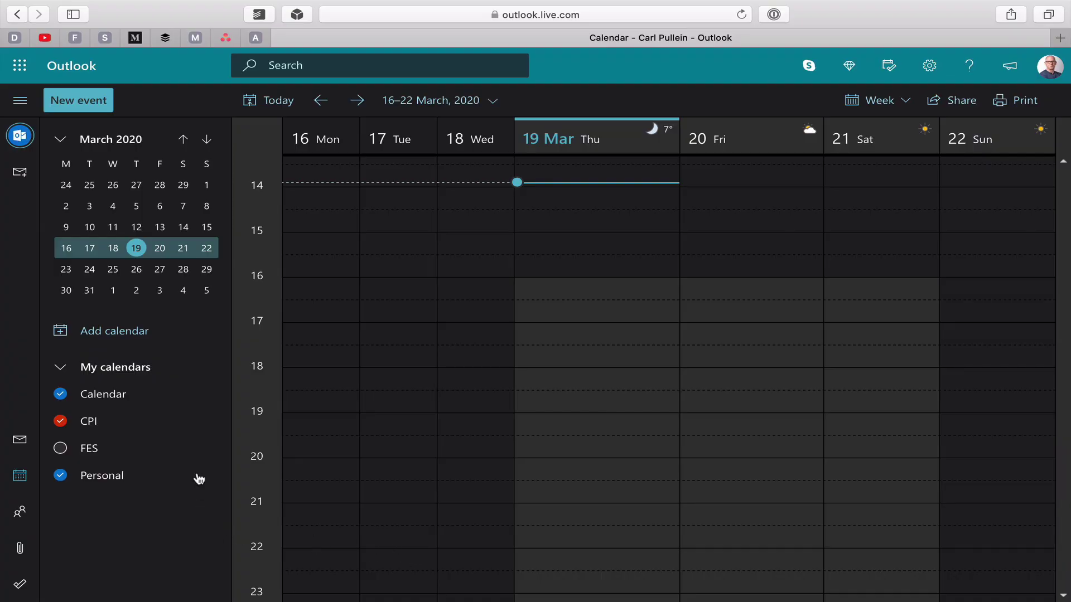
Step: Subscribe from web in Outlook with the pasted iCal URL, naming it Todoist
left_click(117, 335)
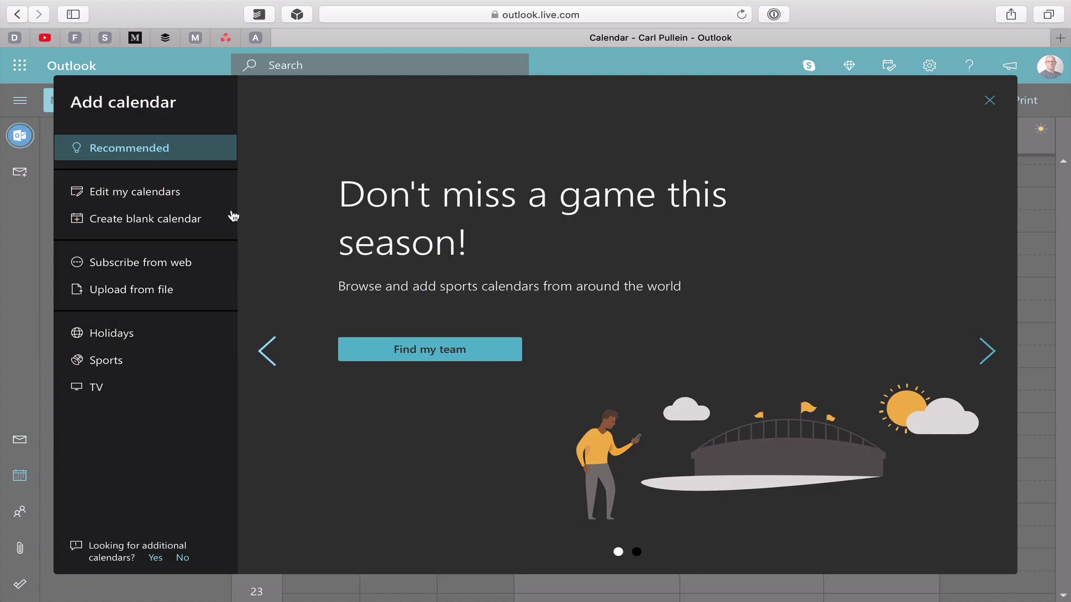
left_click(145, 270)
left_click(275, 221)
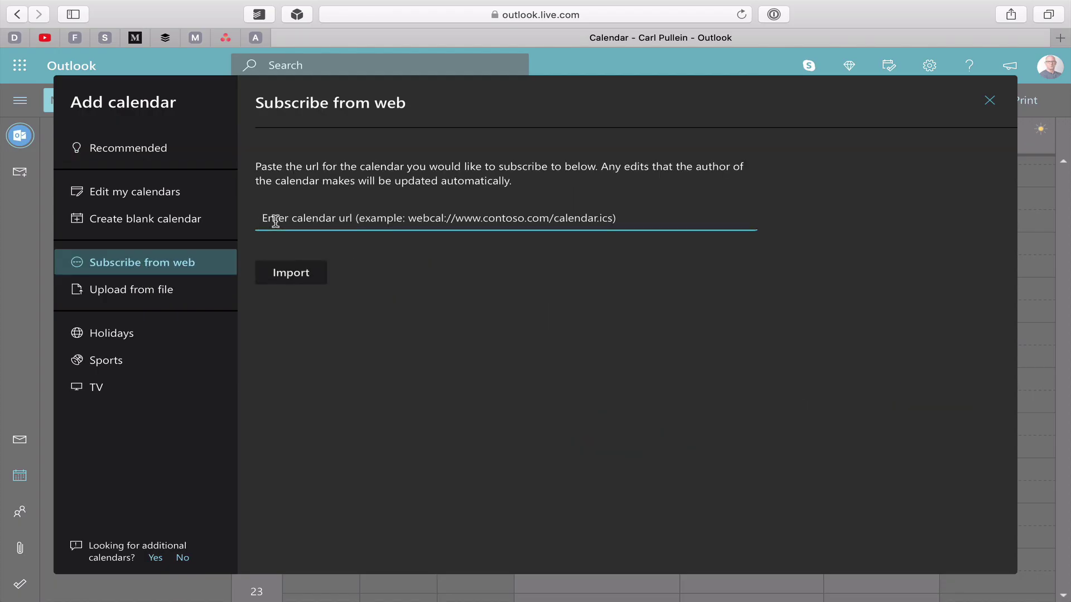
key("super+v")
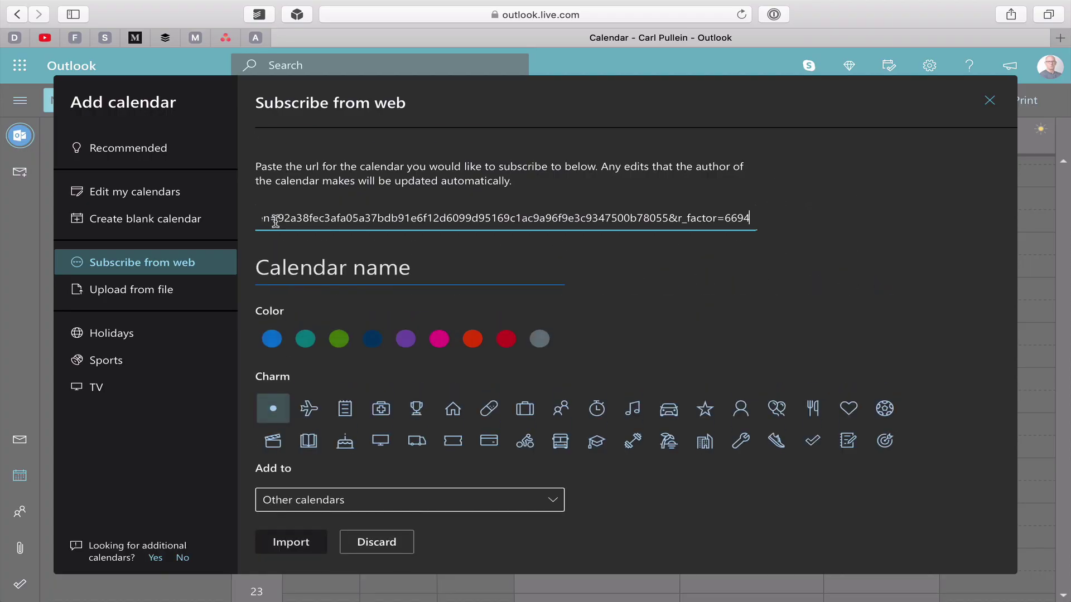
left_click(320, 259)
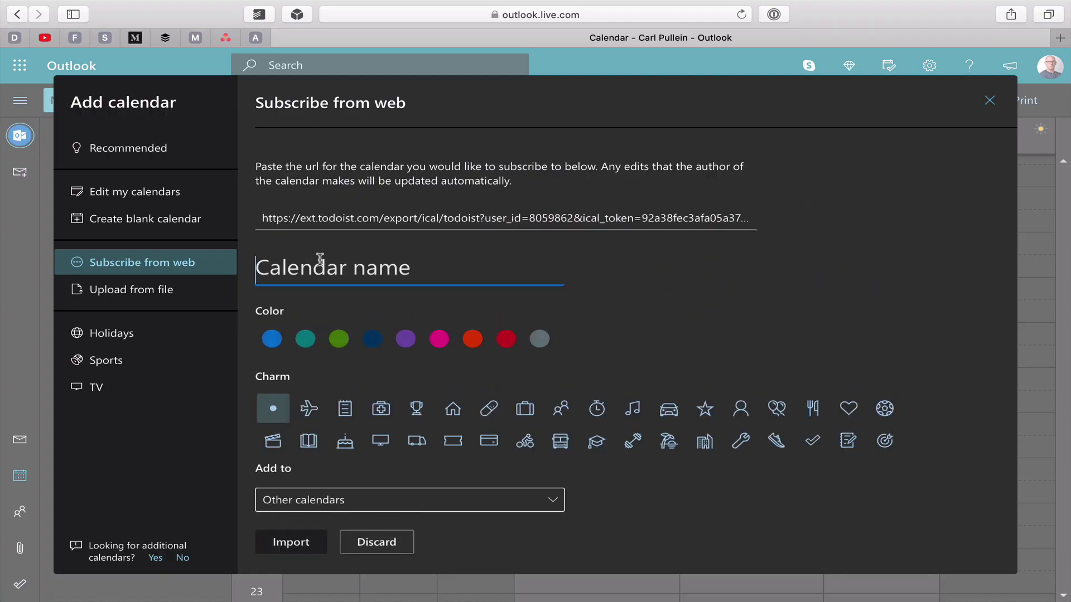
type("Todoist")
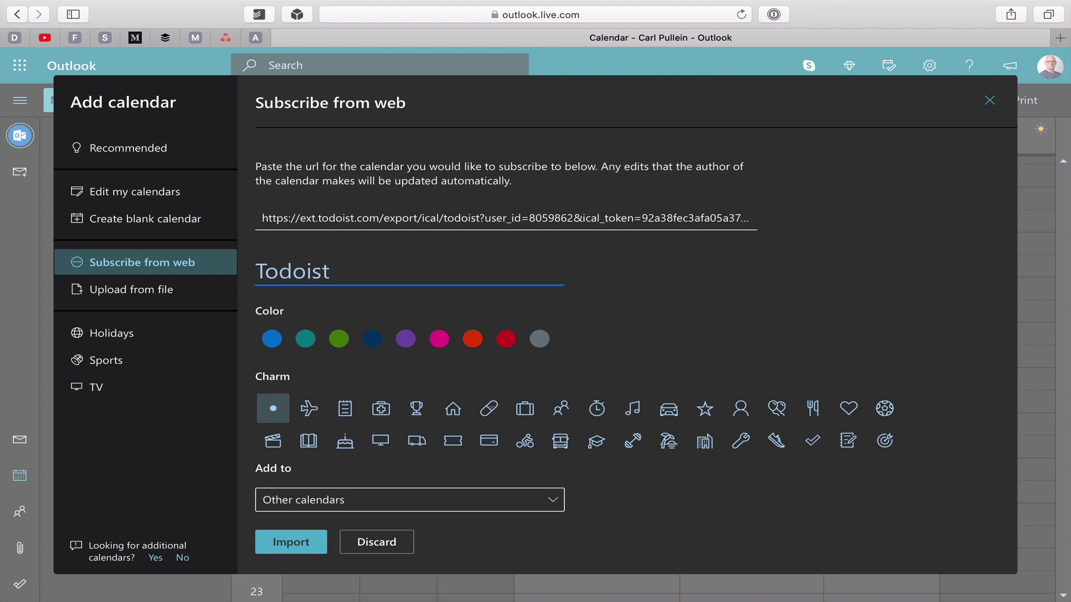
Step: Give the Todoist calendar the darker Red colour and notebook charm, then import it
left_click(472, 340)
left_click(503, 341)
left_click(502, 342)
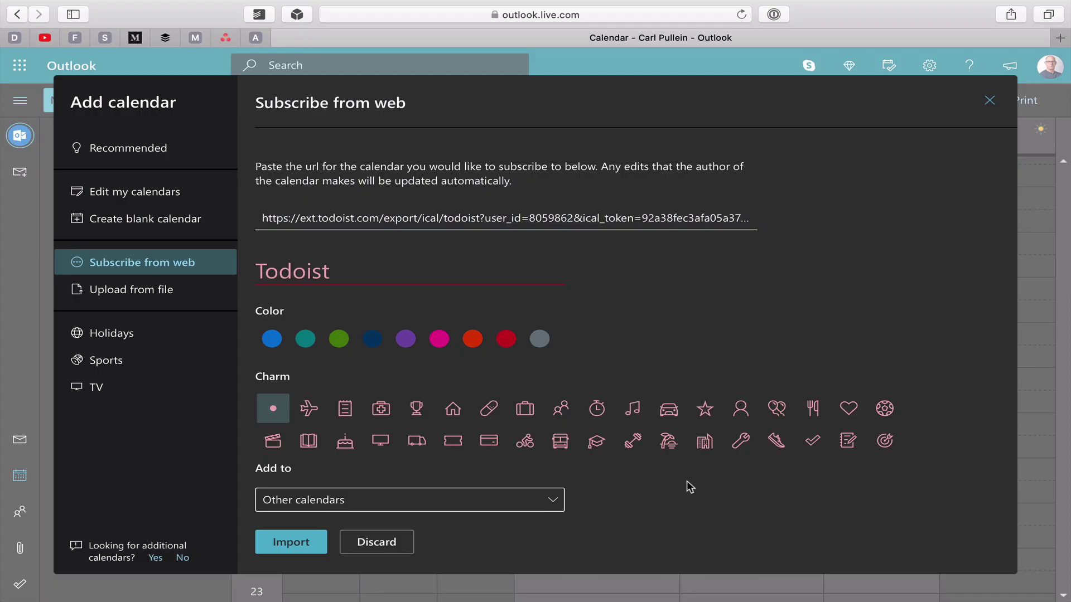
left_click(846, 442)
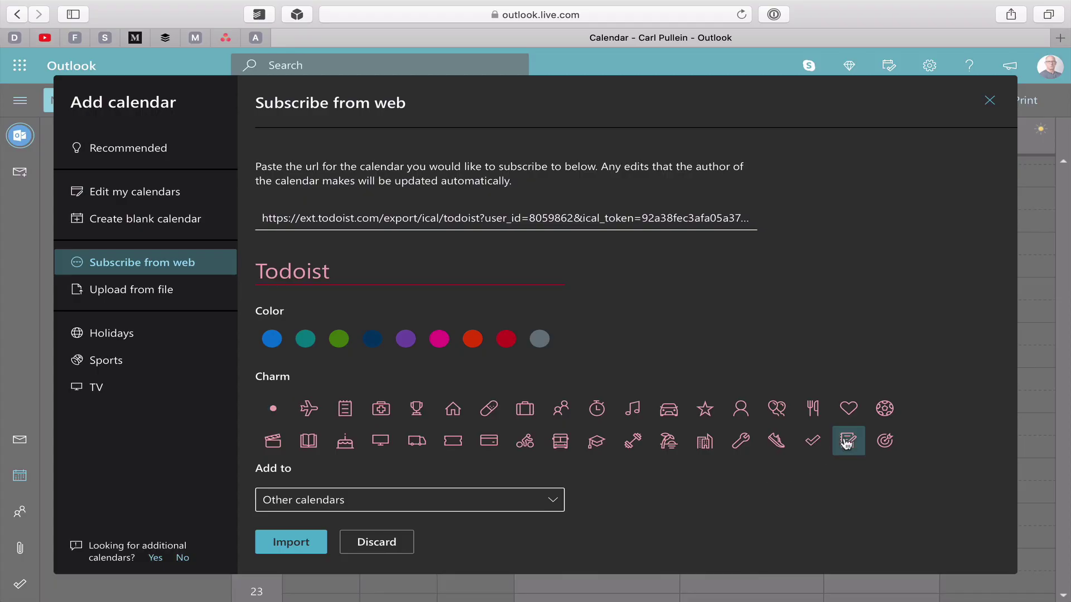
left_click(283, 548)
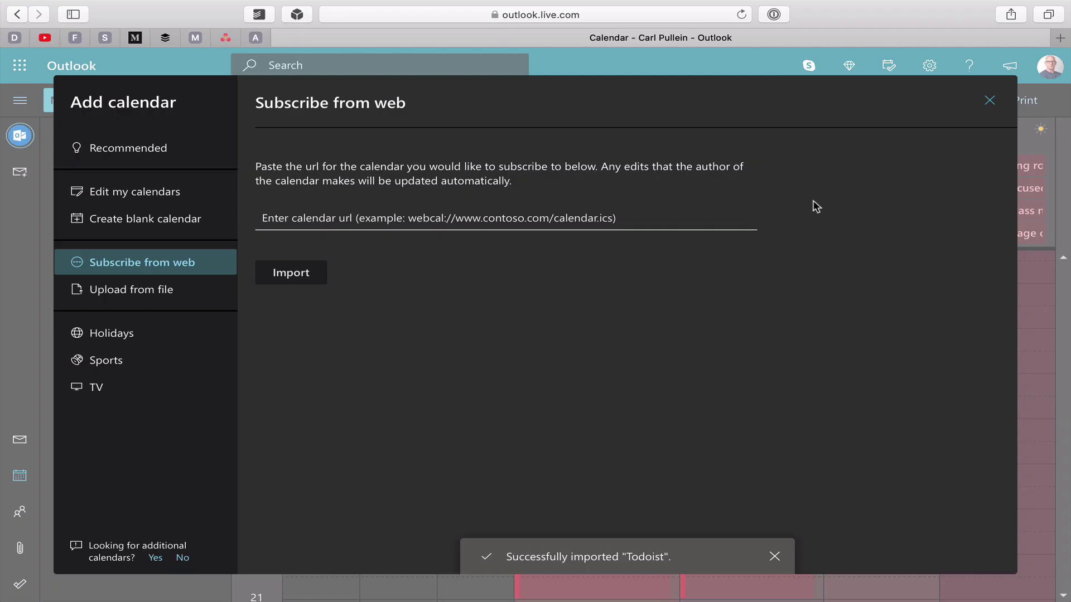
Step: Close the add-calendar dialog and discard the accidental new Wednesday event
left_click(990, 100)
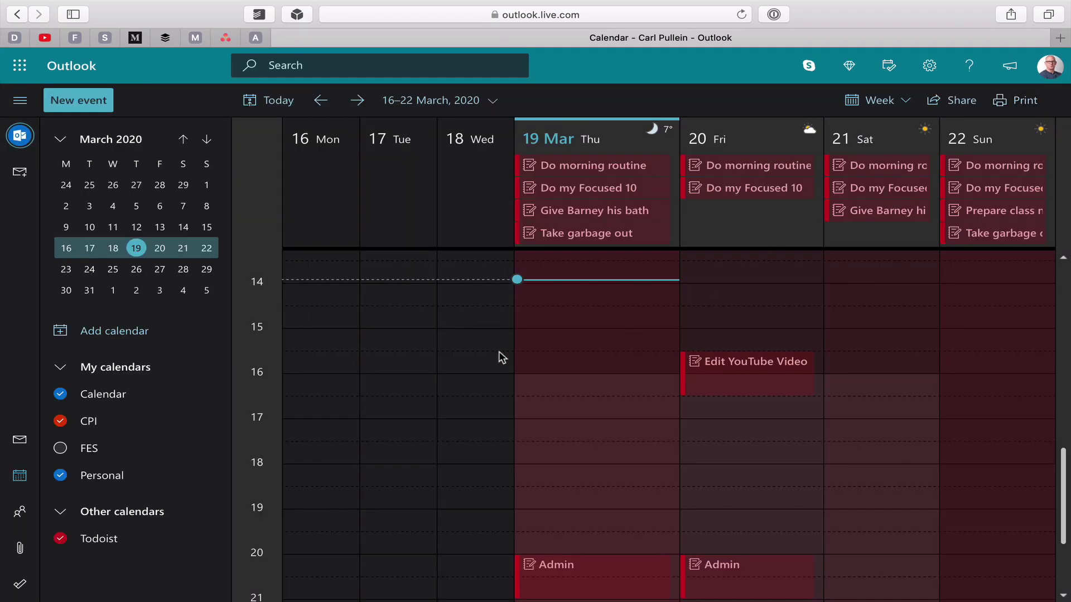
left_click(462, 364)
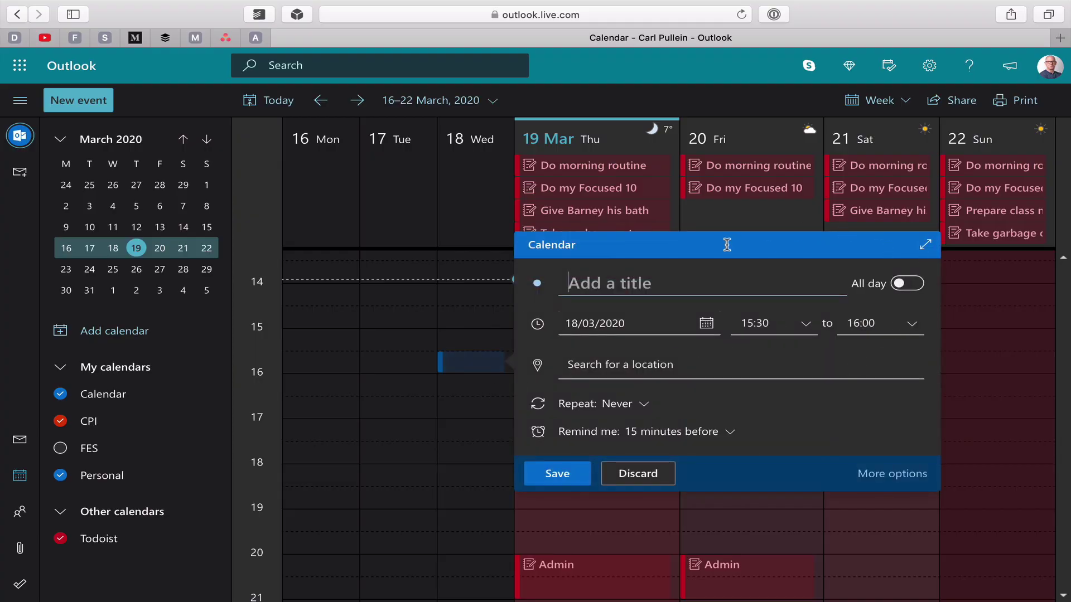
left_click(635, 475)
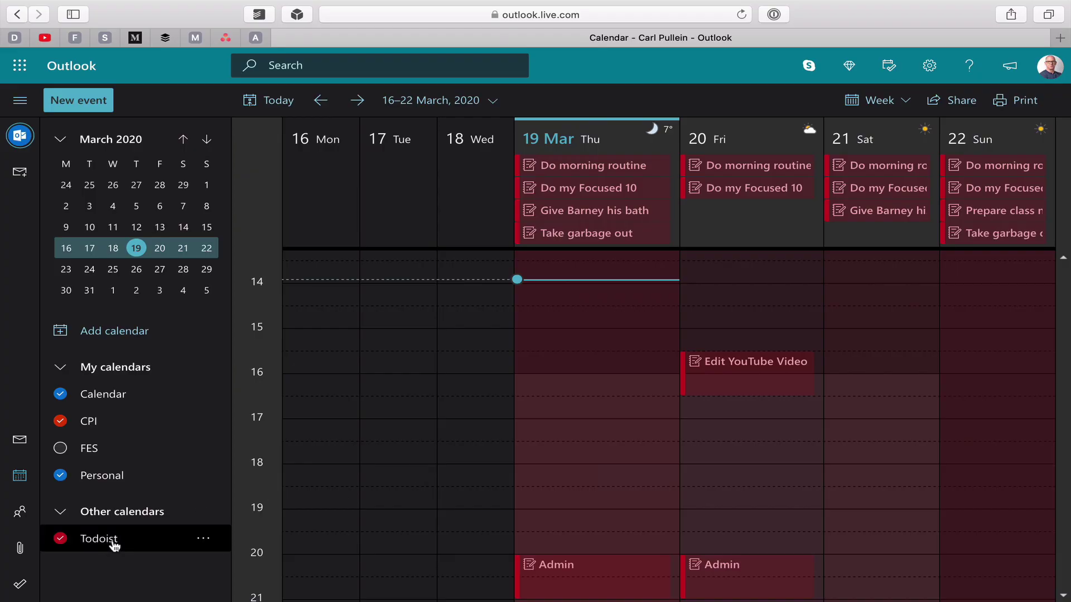
Step: Toggle the Todoist calendar off, on, and off again to hide its tasks
left_click(203, 540)
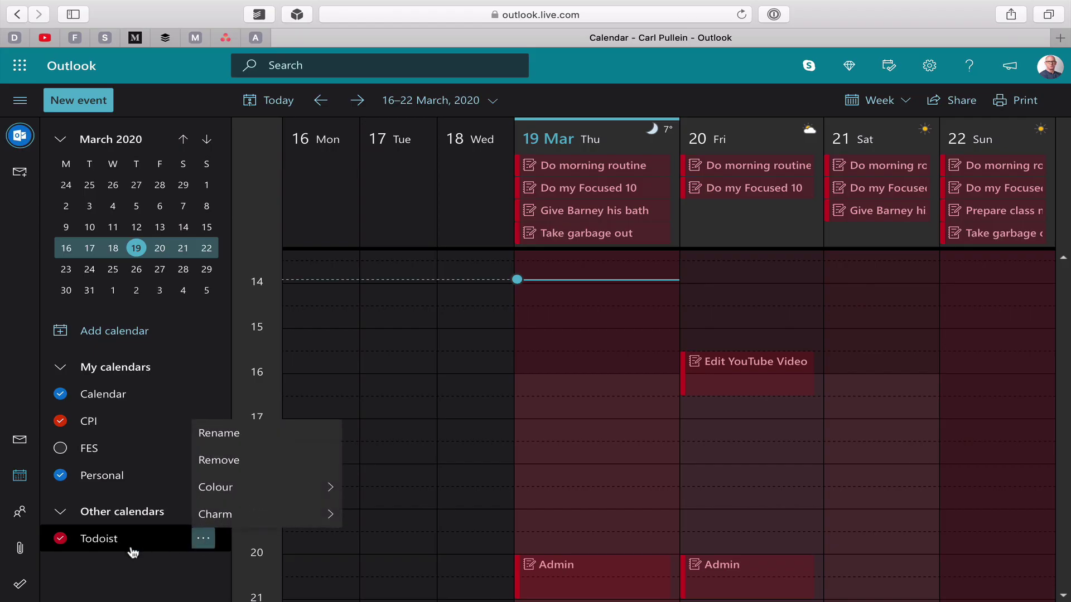
left_click(92, 577)
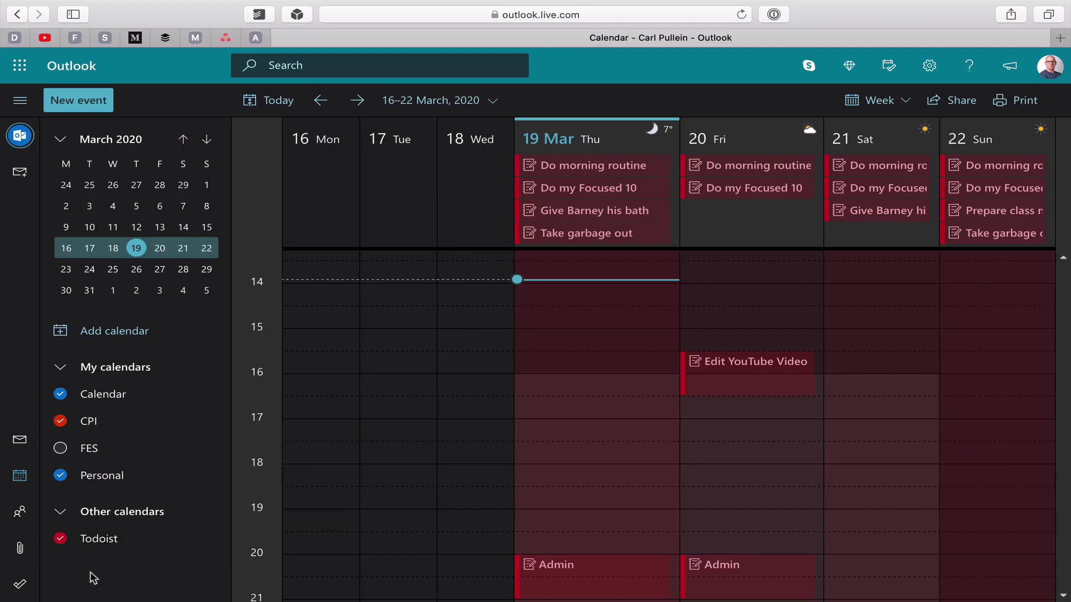
left_click(60, 539)
left_click(60, 538)
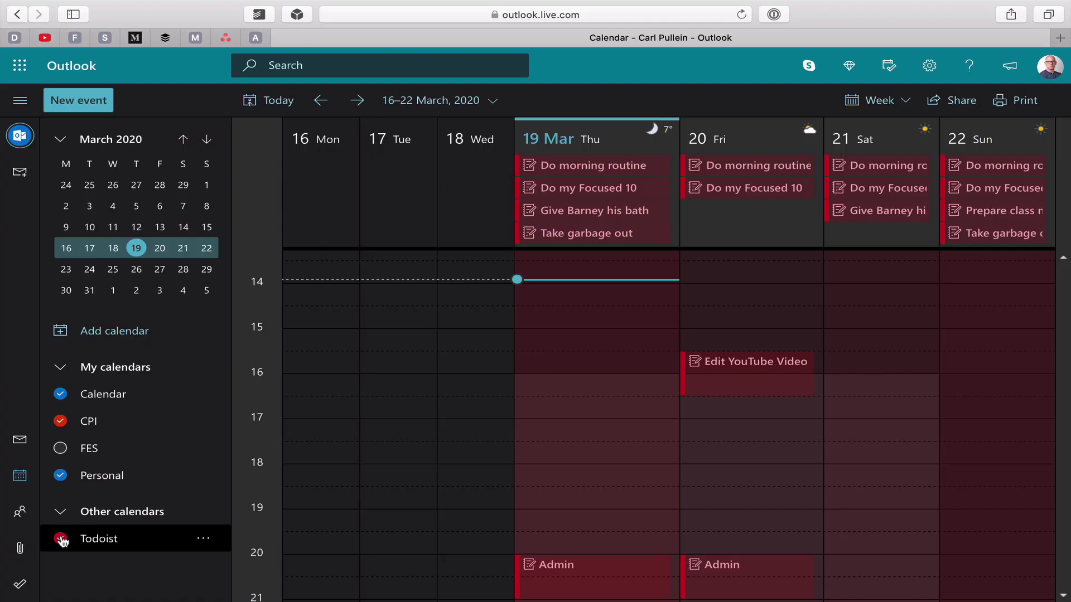
left_click(60, 538)
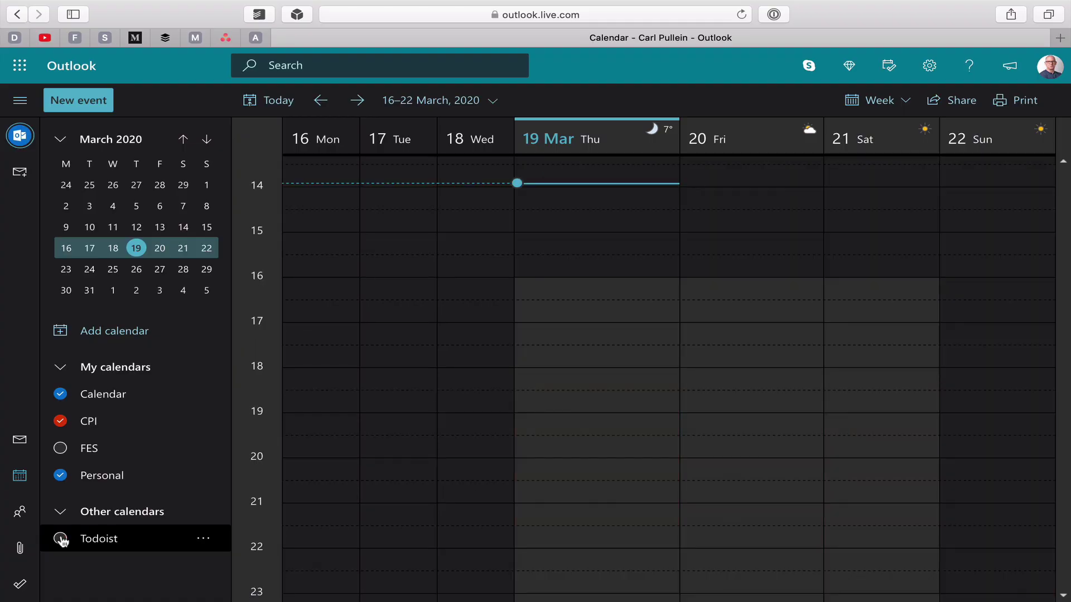